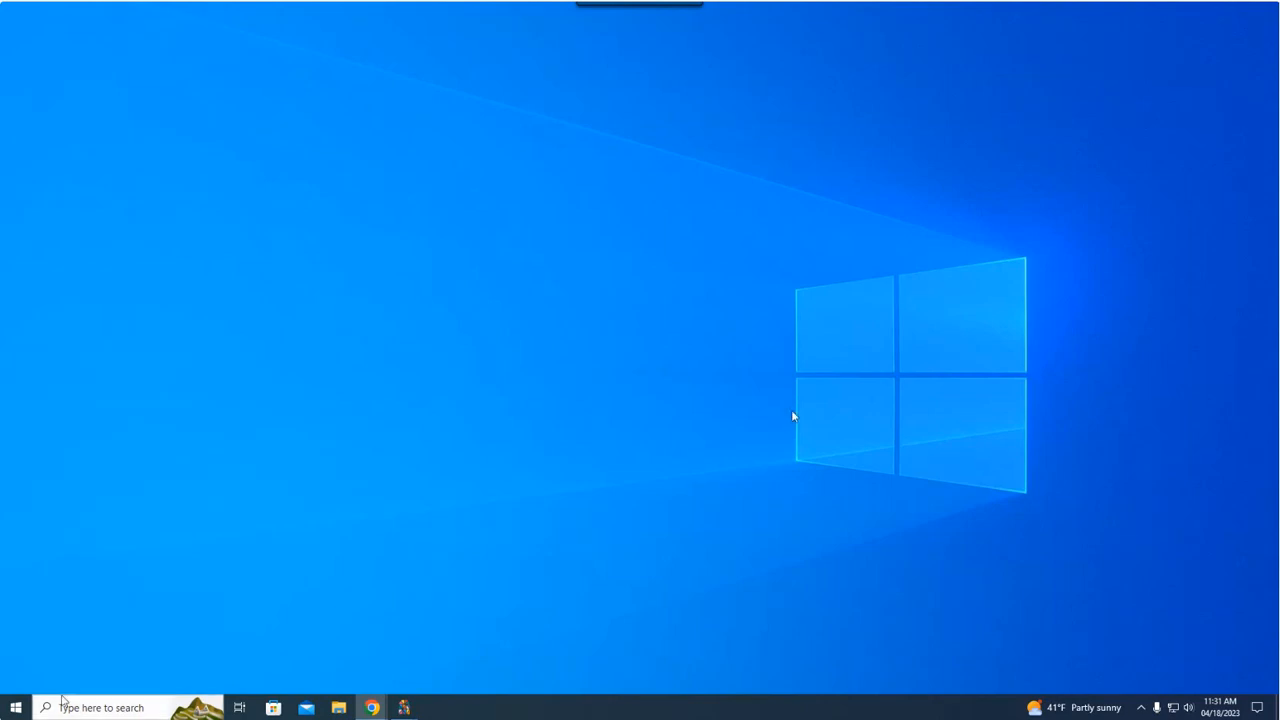
# Switch to the Membership window and start a birthday report with the Reports/Directory/Export option
pyautogui.moveTo(418, 710)
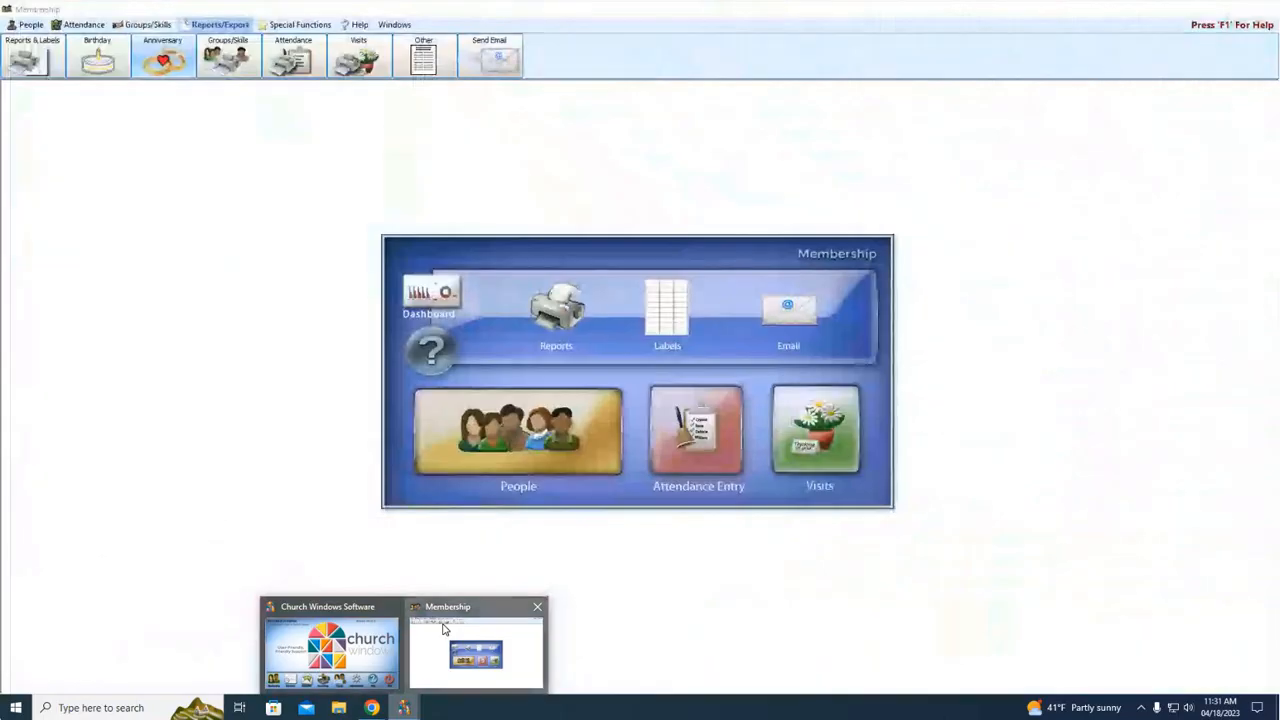
pyautogui.click(444, 628)
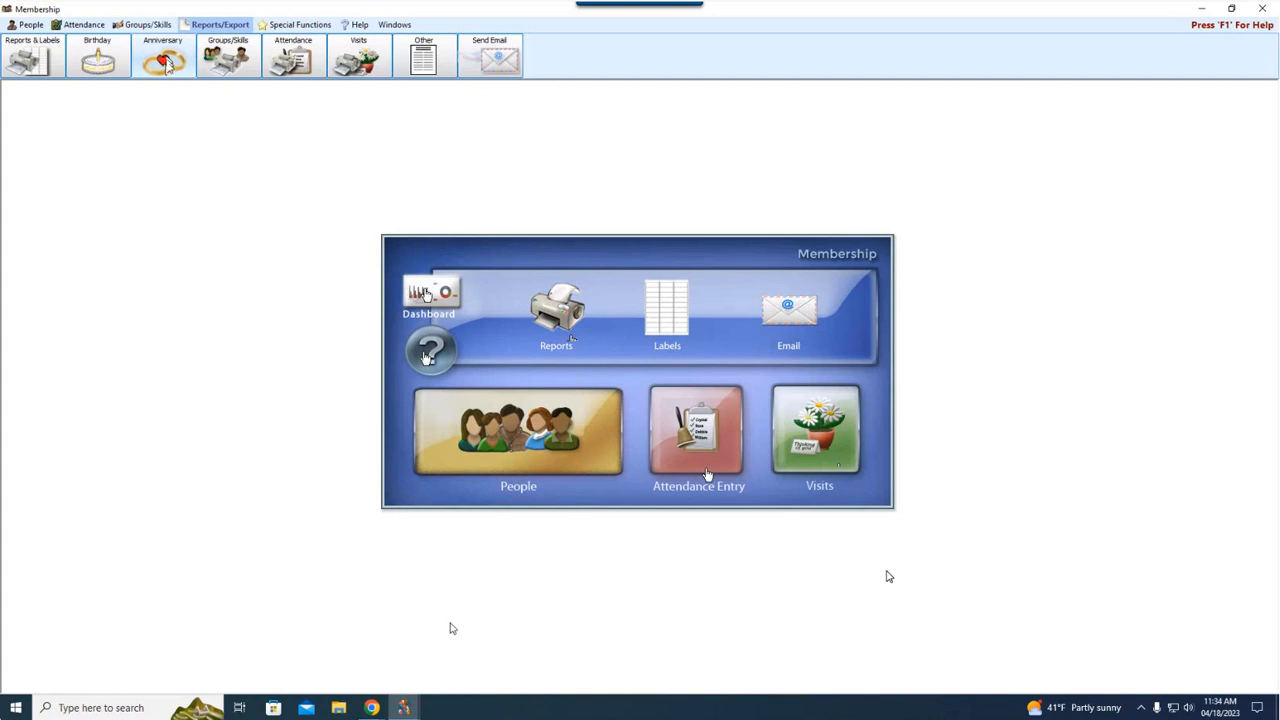
pyautogui.click(98, 57)
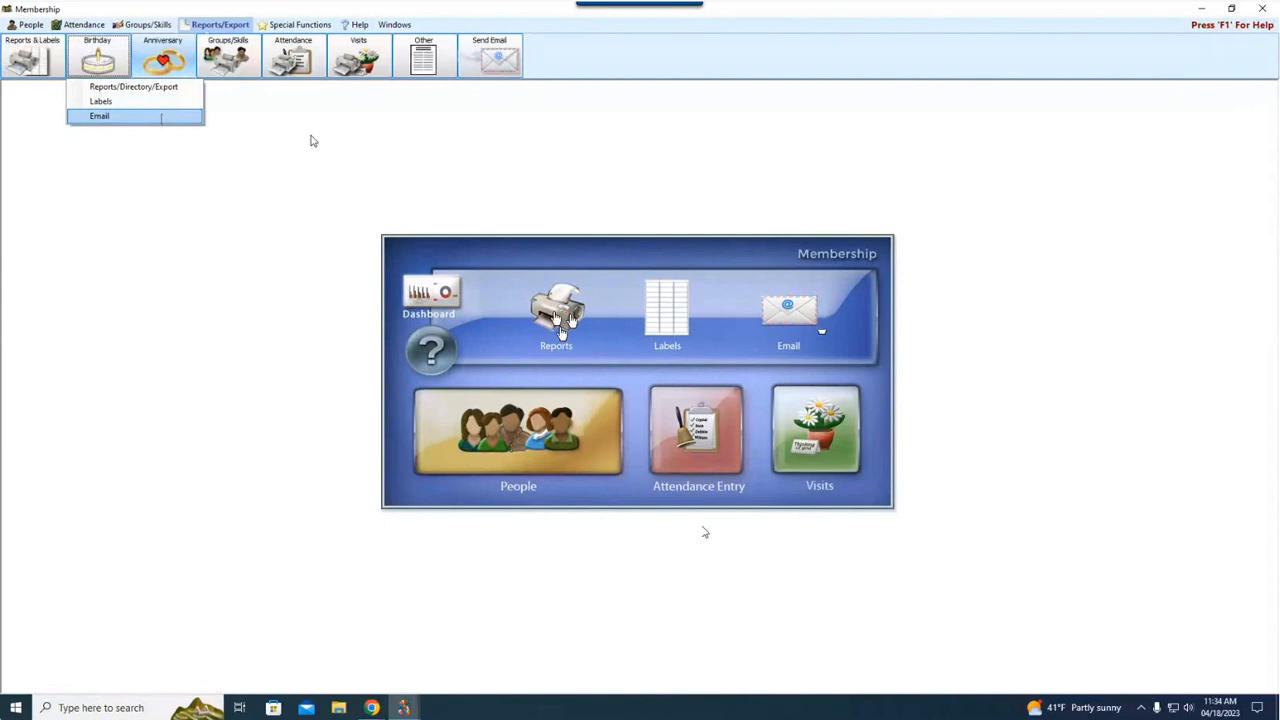
pyautogui.click(148, 90)
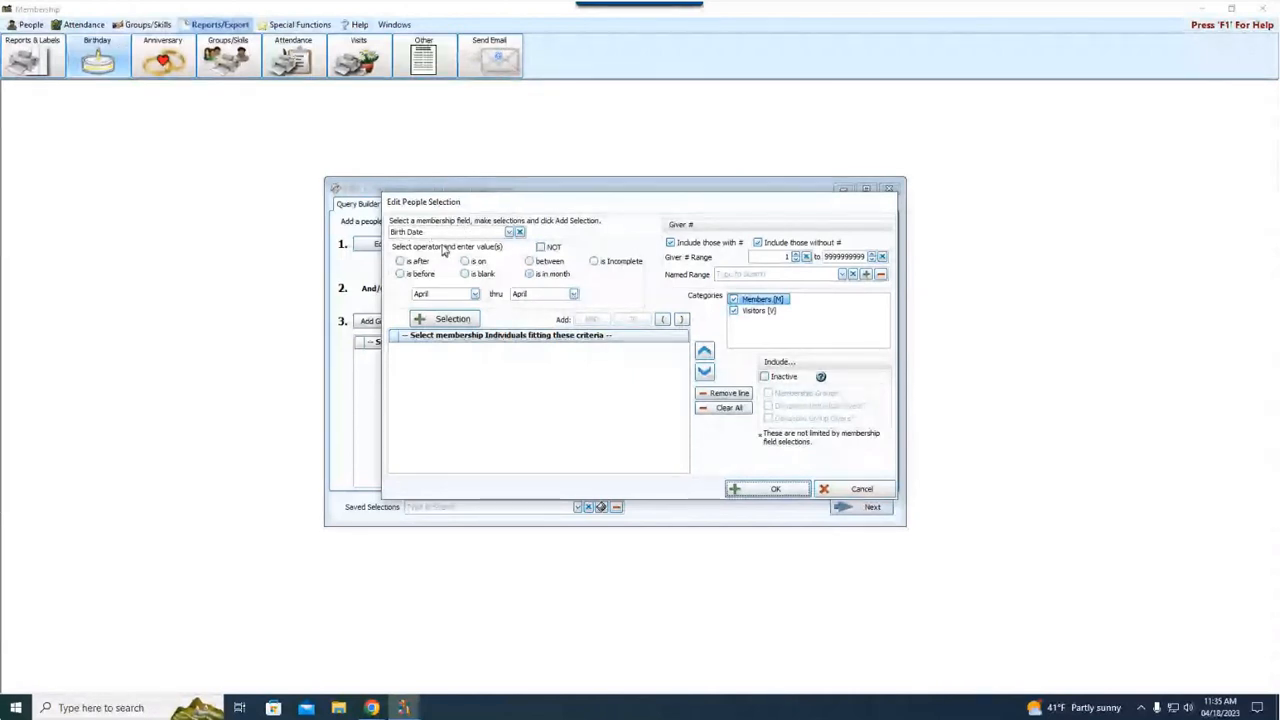
# Set the Birth Date operator to "is in month" with the range May thru May
pyautogui.click(553, 276)
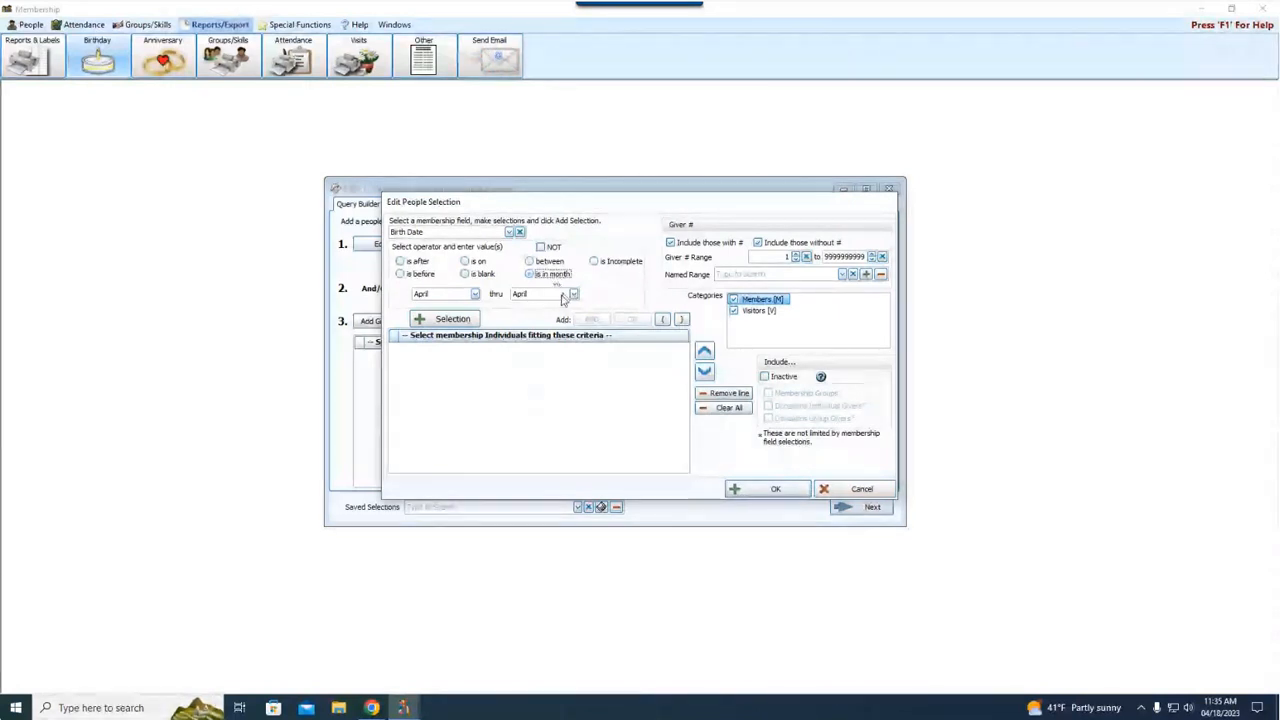
pyautogui.click(472, 294)
pyautogui.click(452, 346)
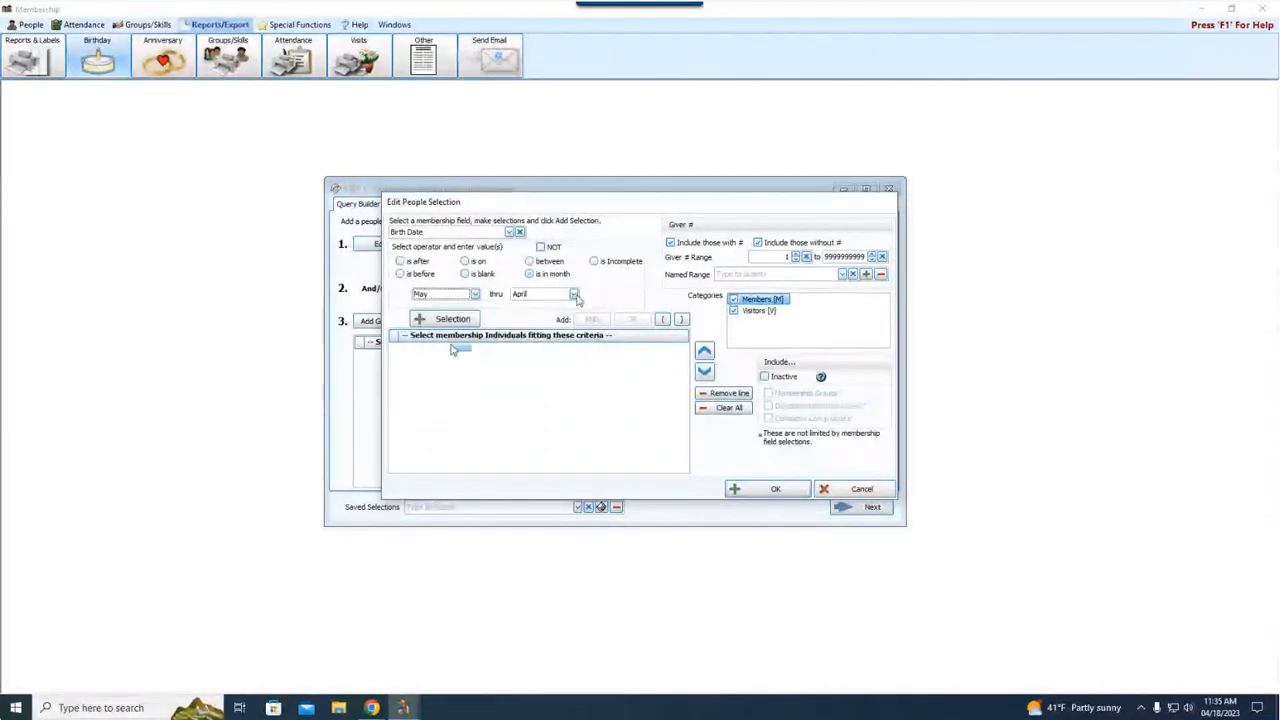
pyautogui.click(573, 294)
pyautogui.click(566, 347)
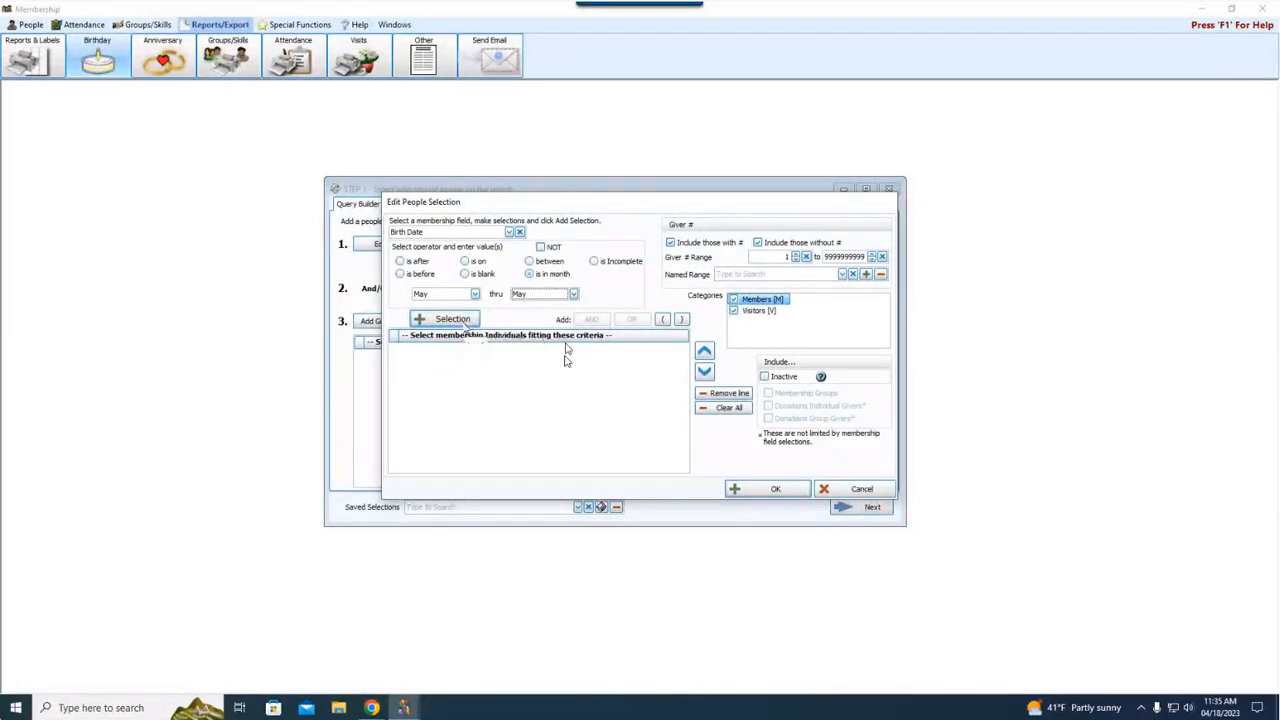
pyautogui.click(474, 320)
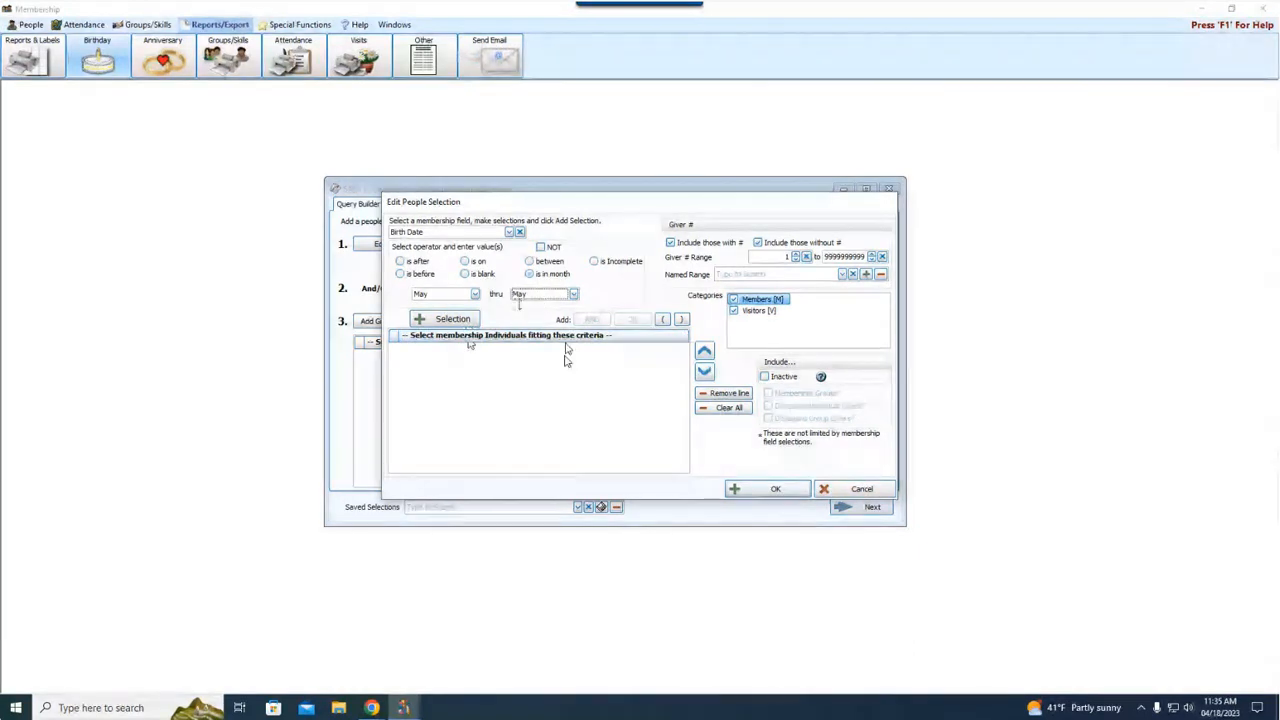
pyautogui.click(476, 297)
pyautogui.click(476, 297)
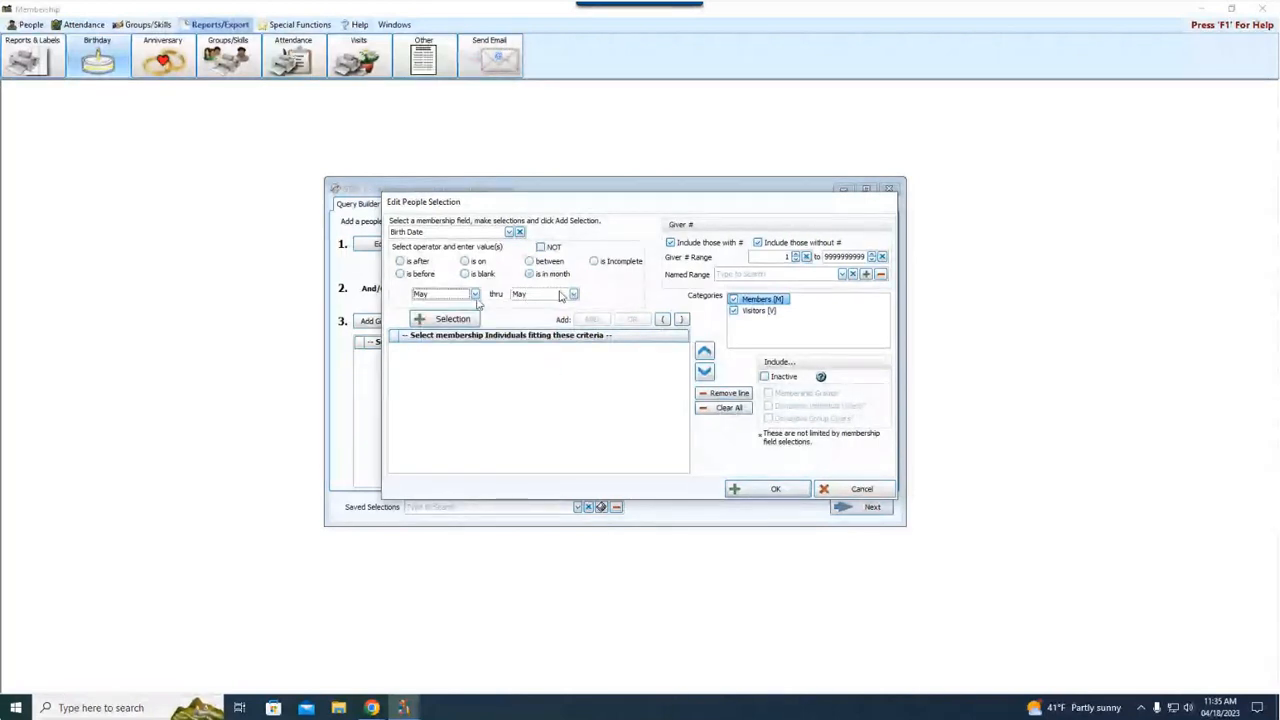
# Try the between operator, NOT combined with is blank, and the is Incomplete operator on the Birth Date field
pyautogui.click(560, 268)
pyautogui.click(553, 262)
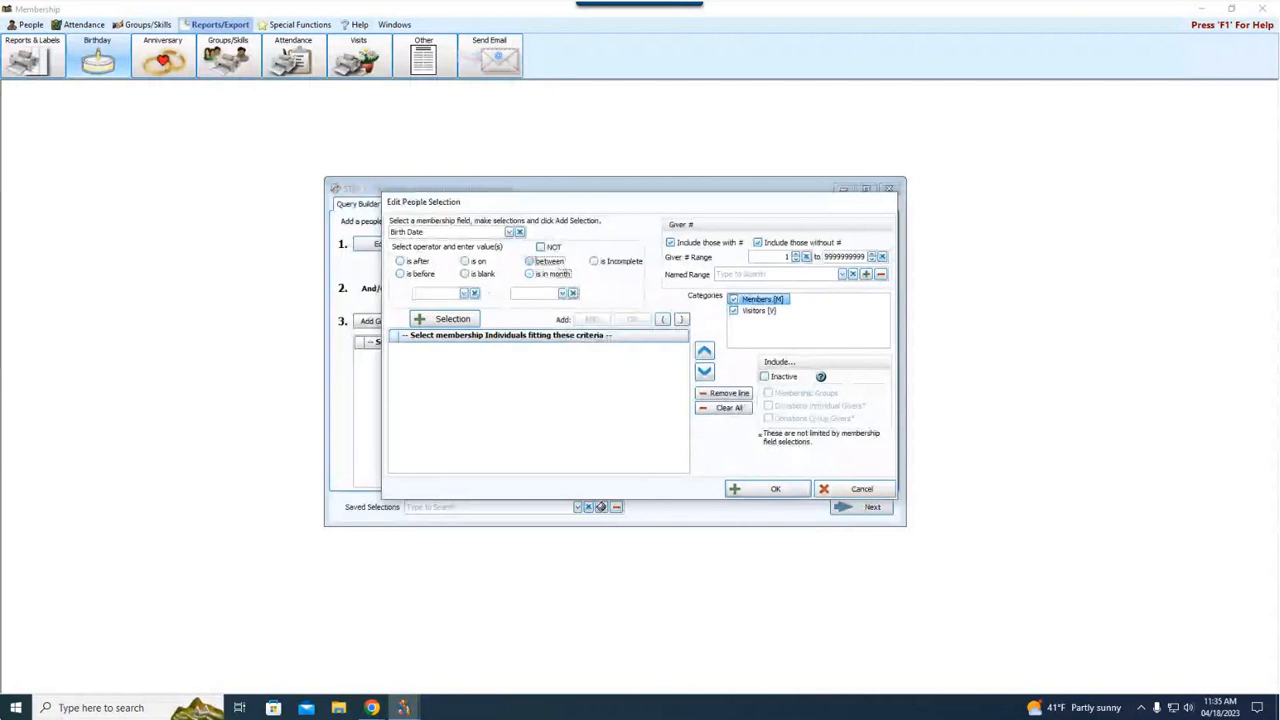
pyautogui.click(465, 294)
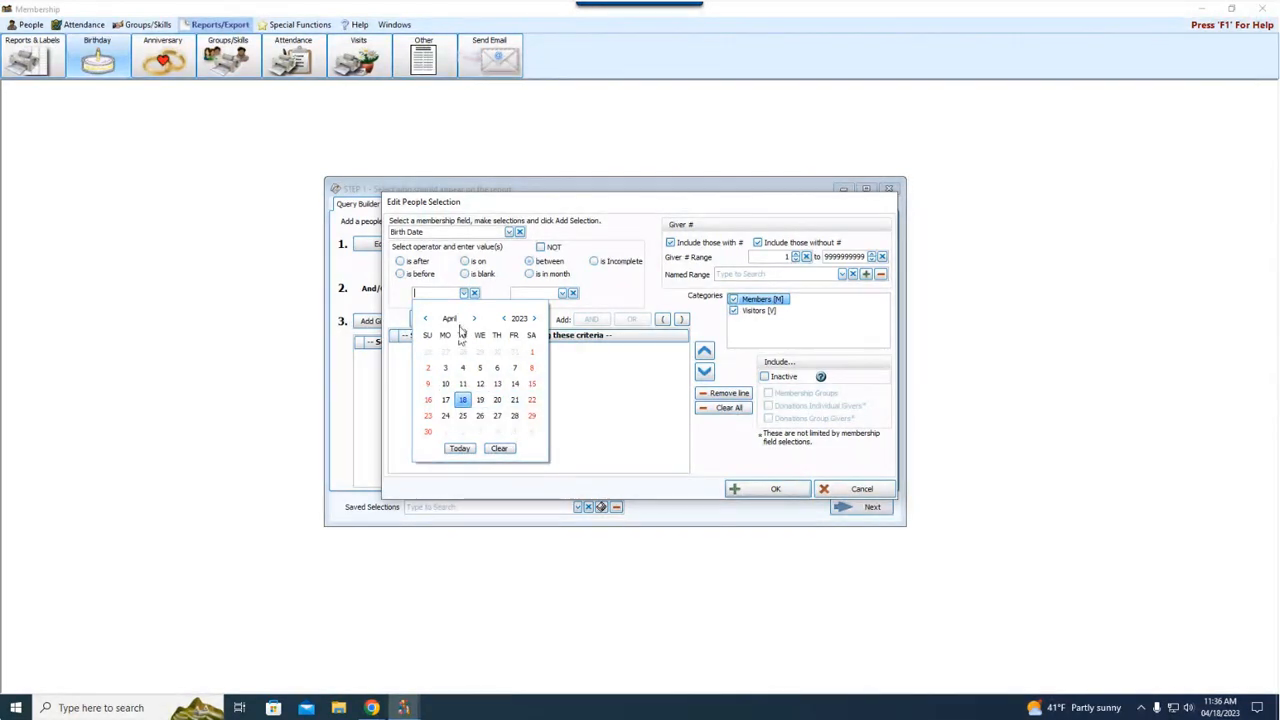
pyautogui.click(547, 266)
pyautogui.click(463, 293)
pyautogui.click(554, 248)
pyautogui.click(482, 275)
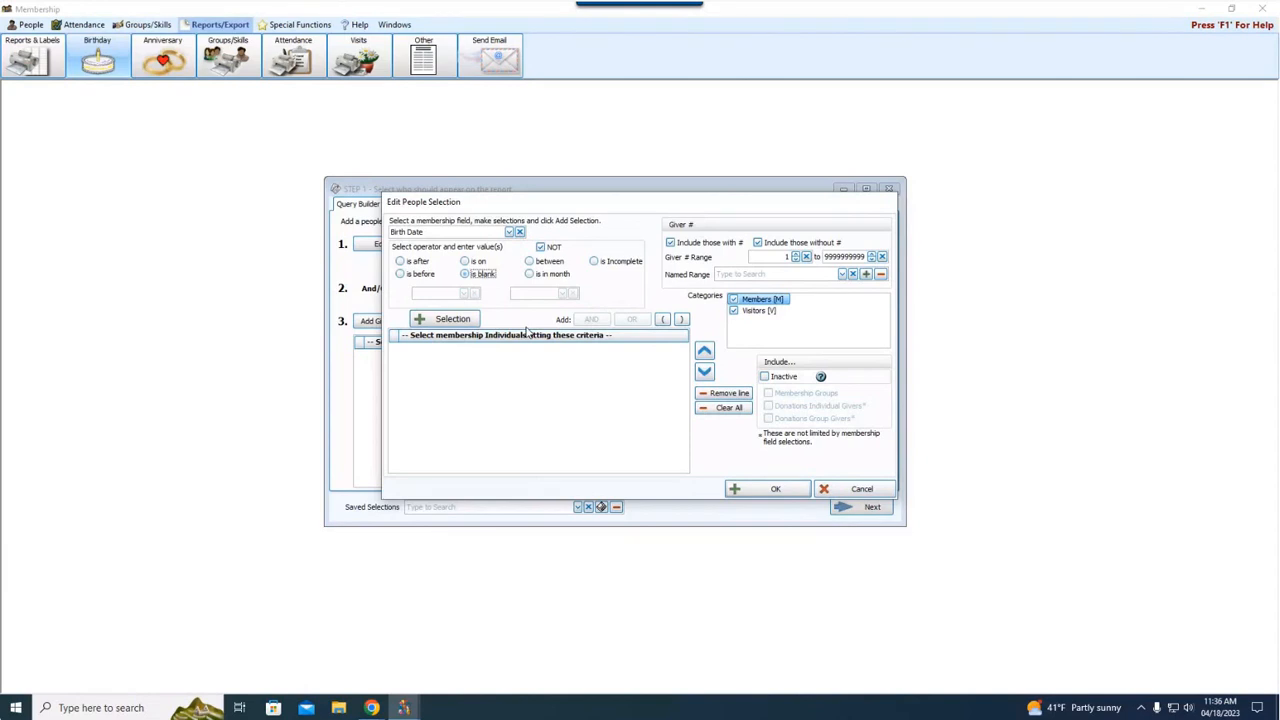
pyautogui.click(609, 270)
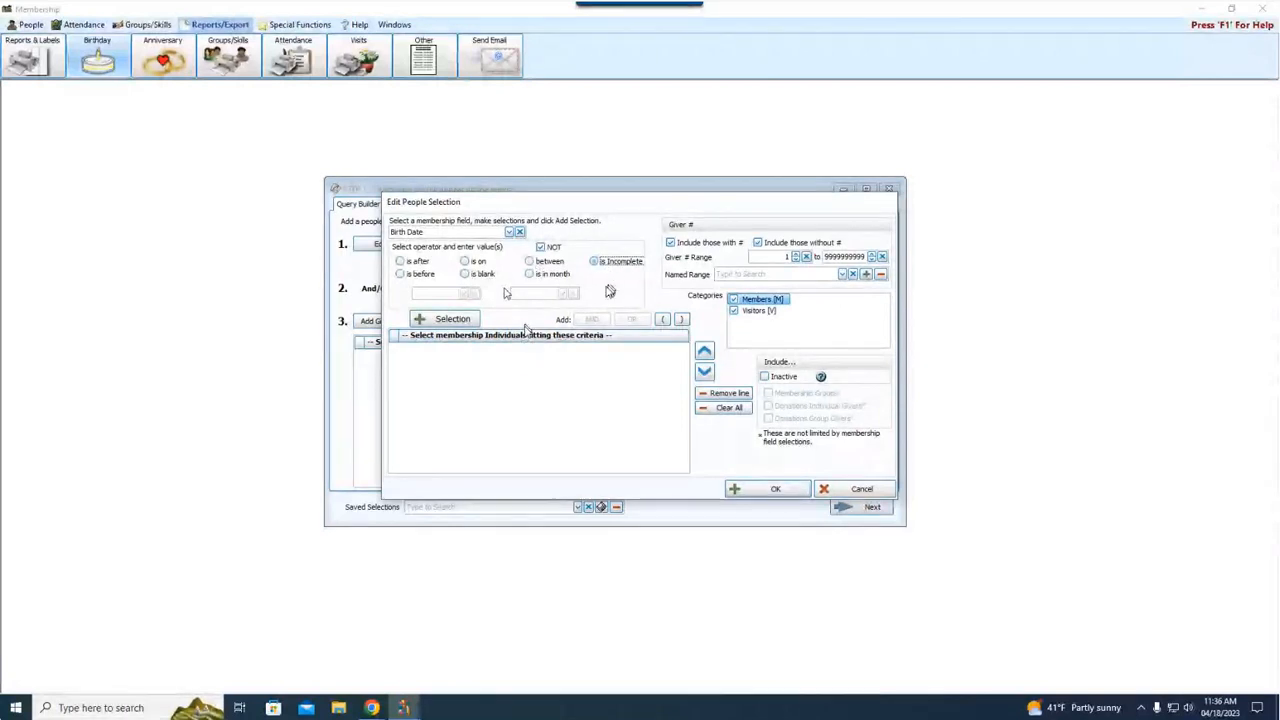
# Add a criterion for birth dates not in the month of May and remove that line again
pyautogui.click(530, 273)
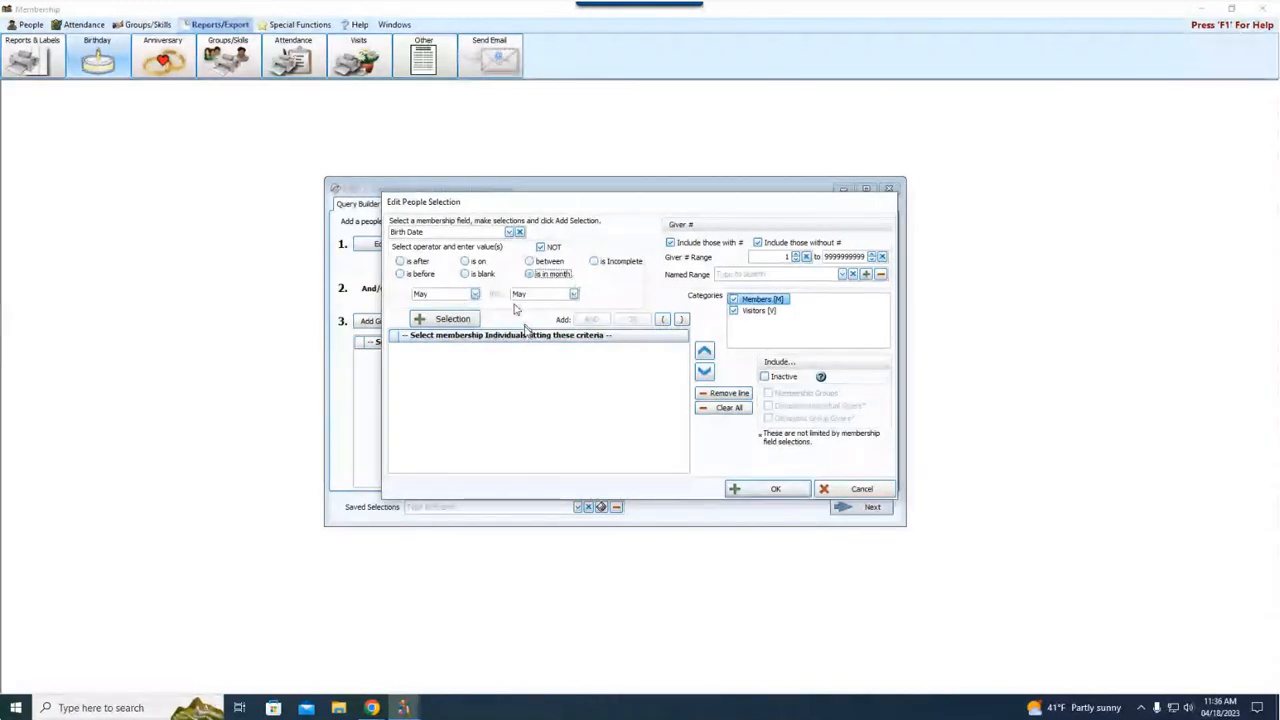
pyautogui.click(437, 320)
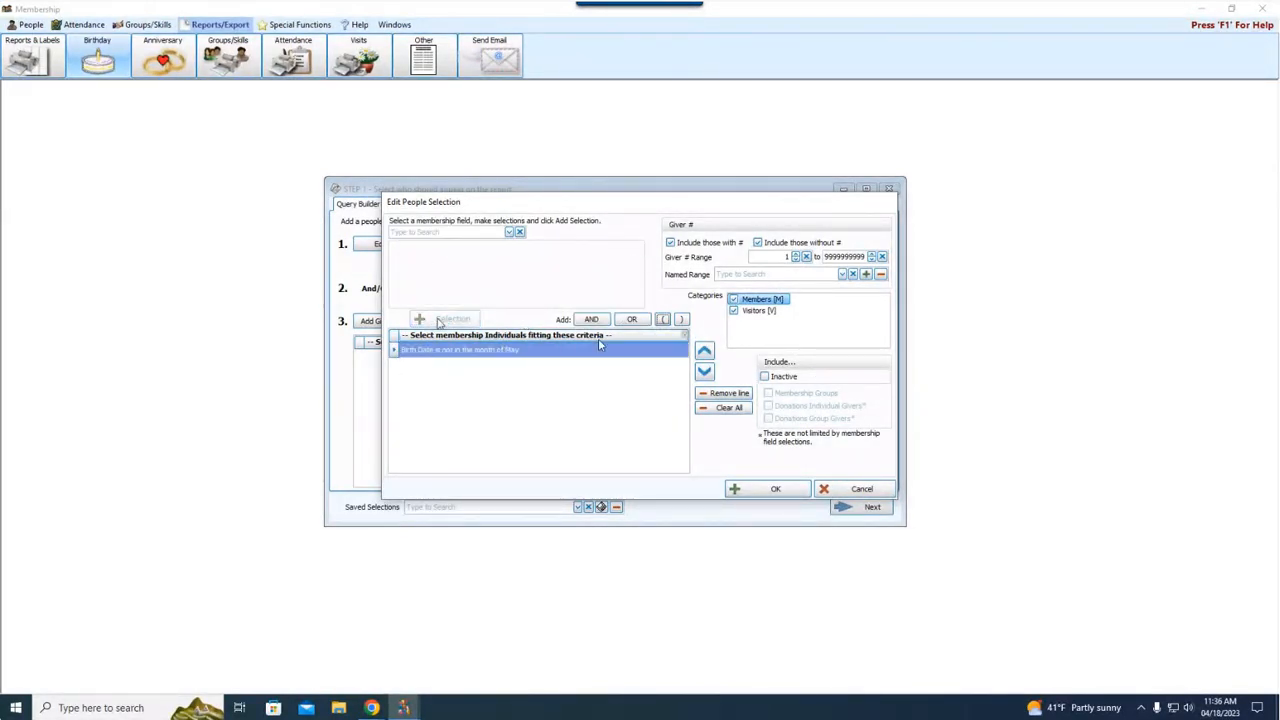
pyautogui.click(746, 395)
# Add a Birth Date criterion "is in month" for May thru May and accept the people selection
pyautogui.click(474, 230)
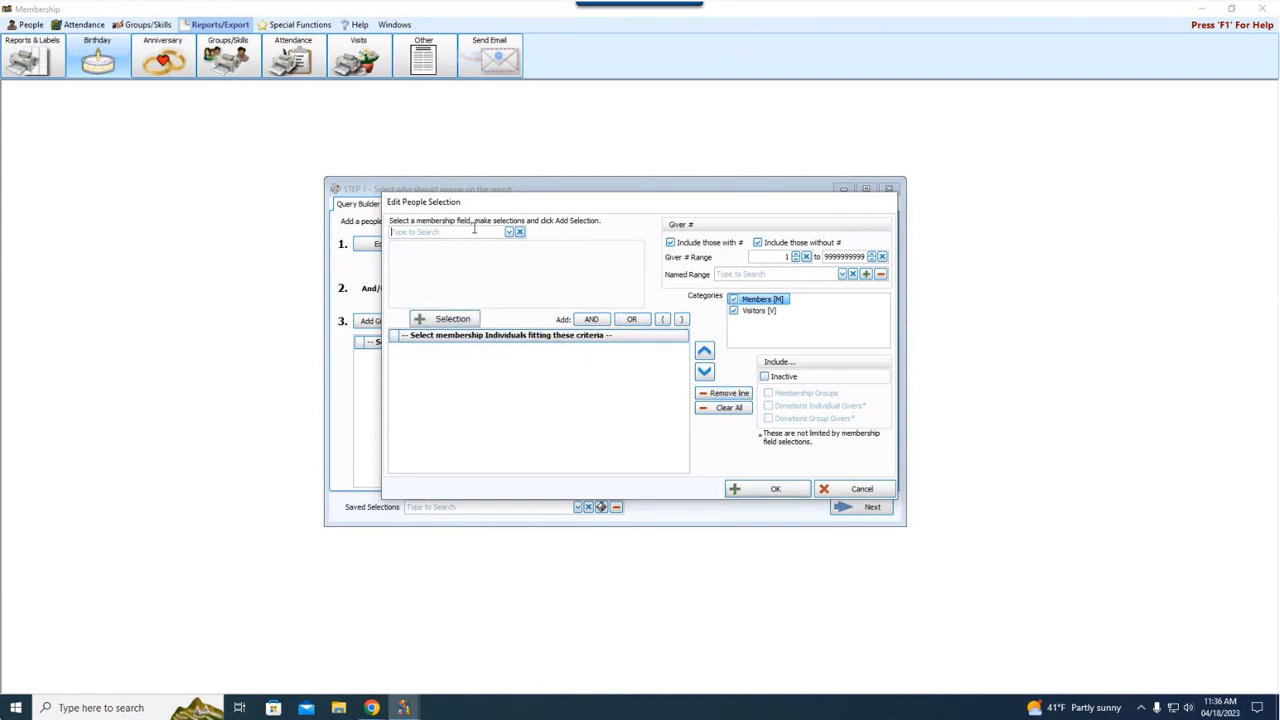
pyautogui.write('bi')
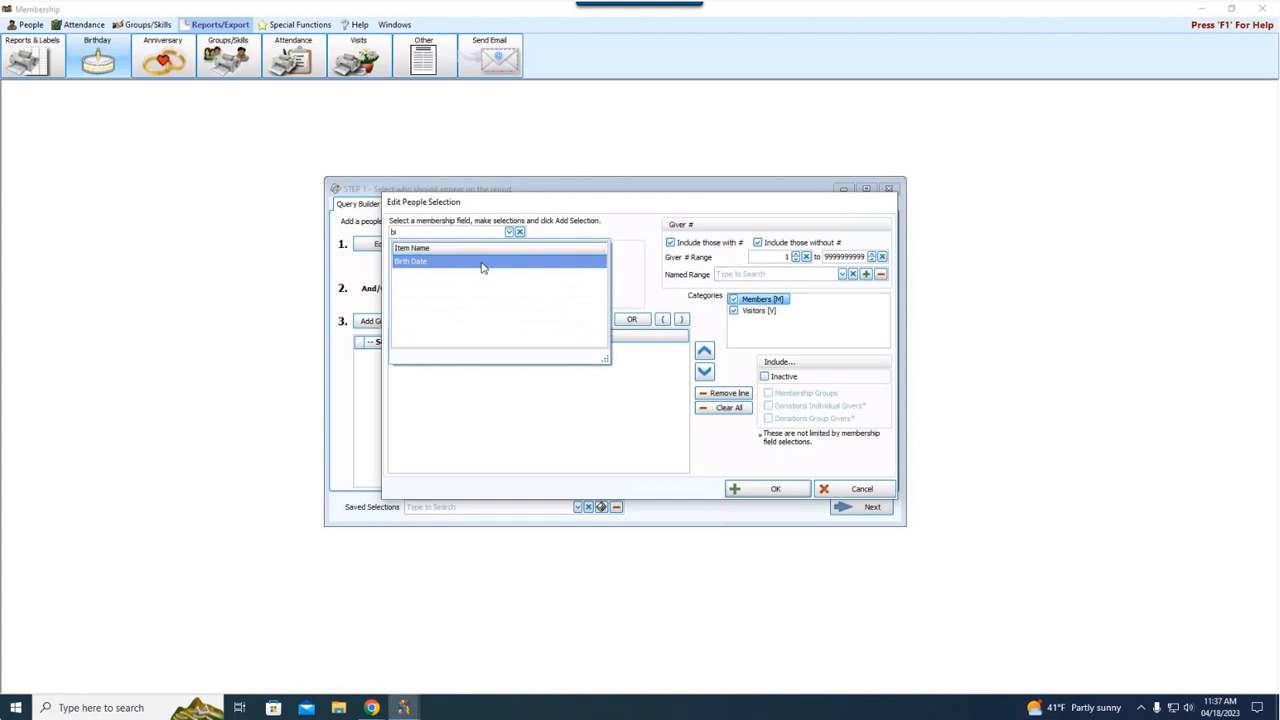
pyautogui.click(484, 262)
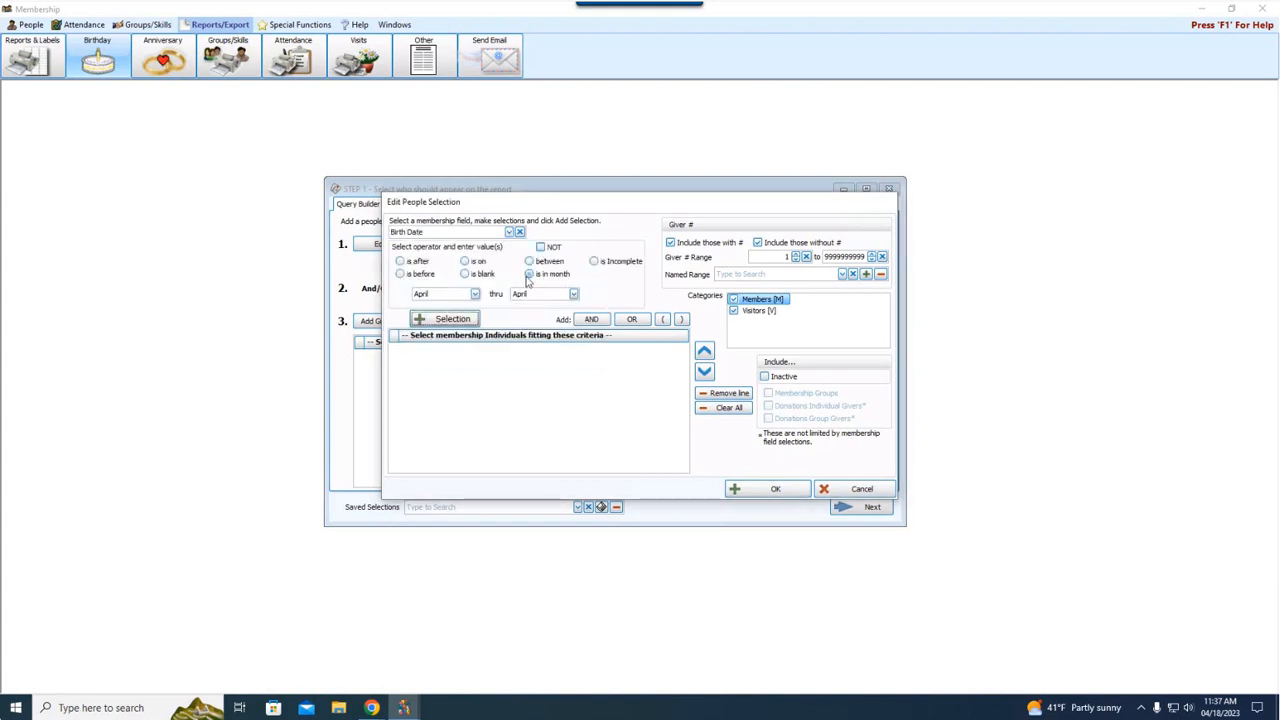
pyautogui.click(474, 294)
pyautogui.click(443, 346)
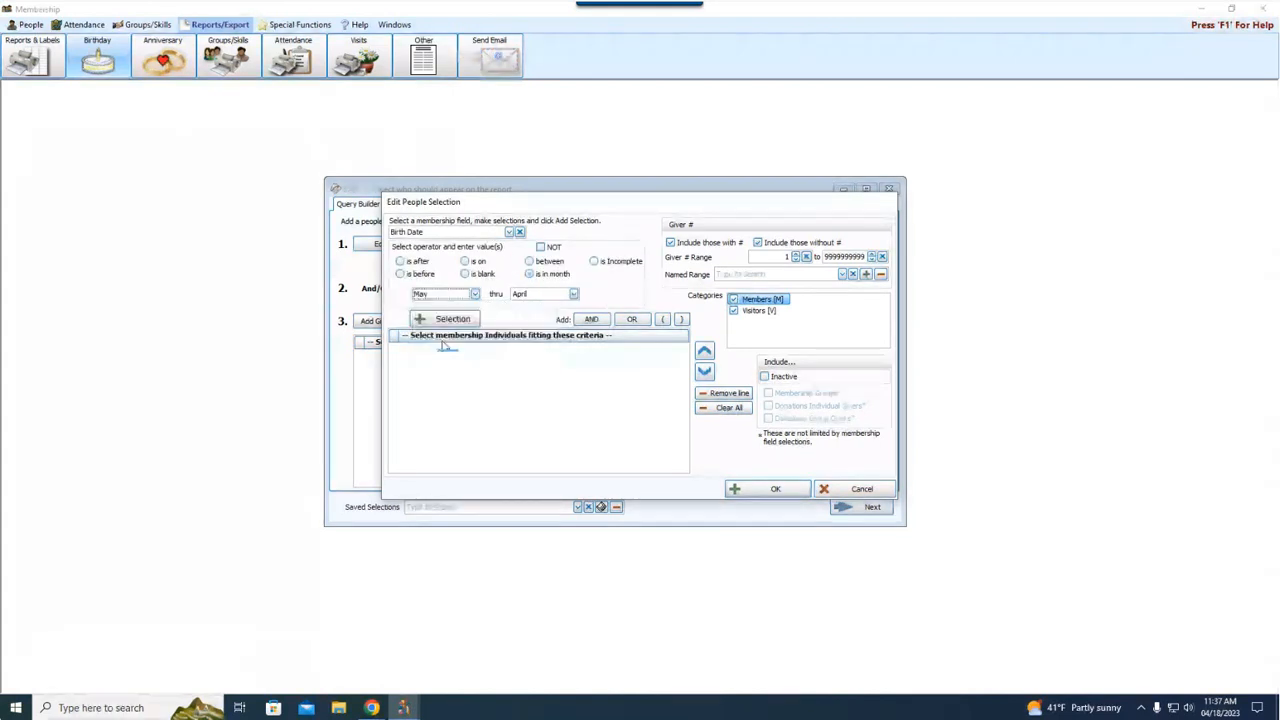
pyautogui.click(573, 294)
pyautogui.click(543, 347)
pyautogui.click(450, 318)
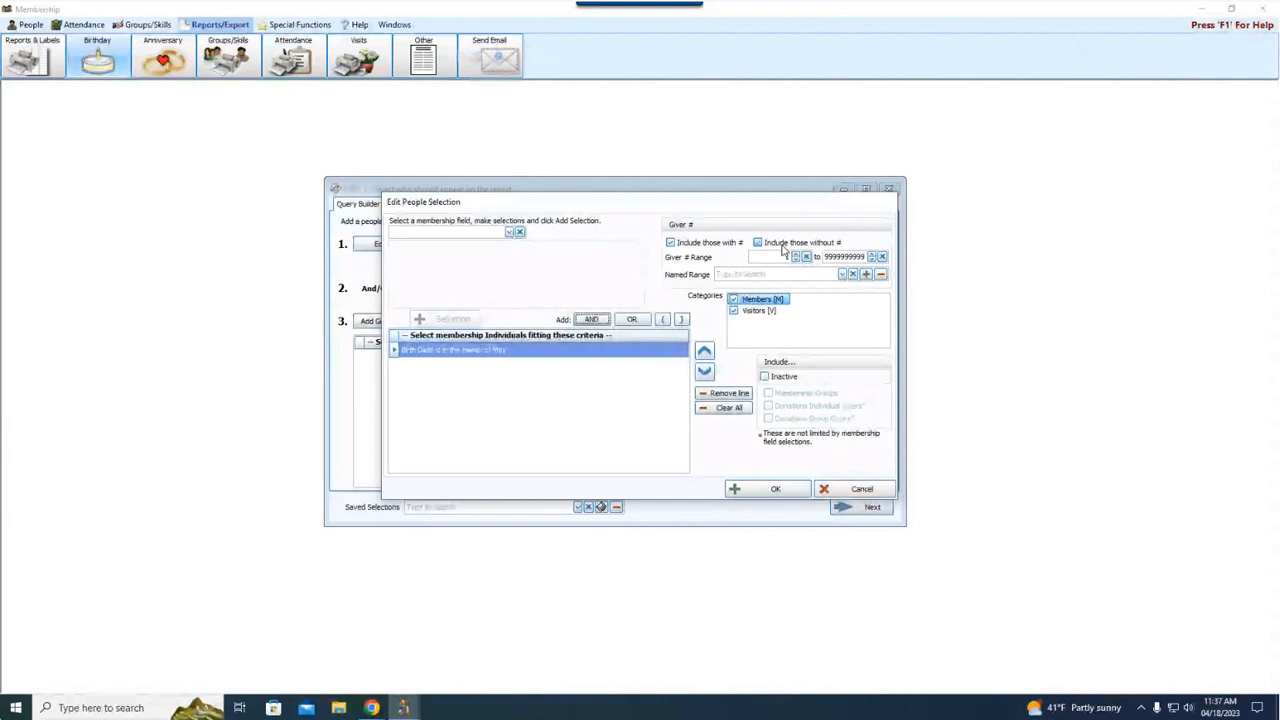
pyautogui.click(784, 245)
pyautogui.click(788, 489)
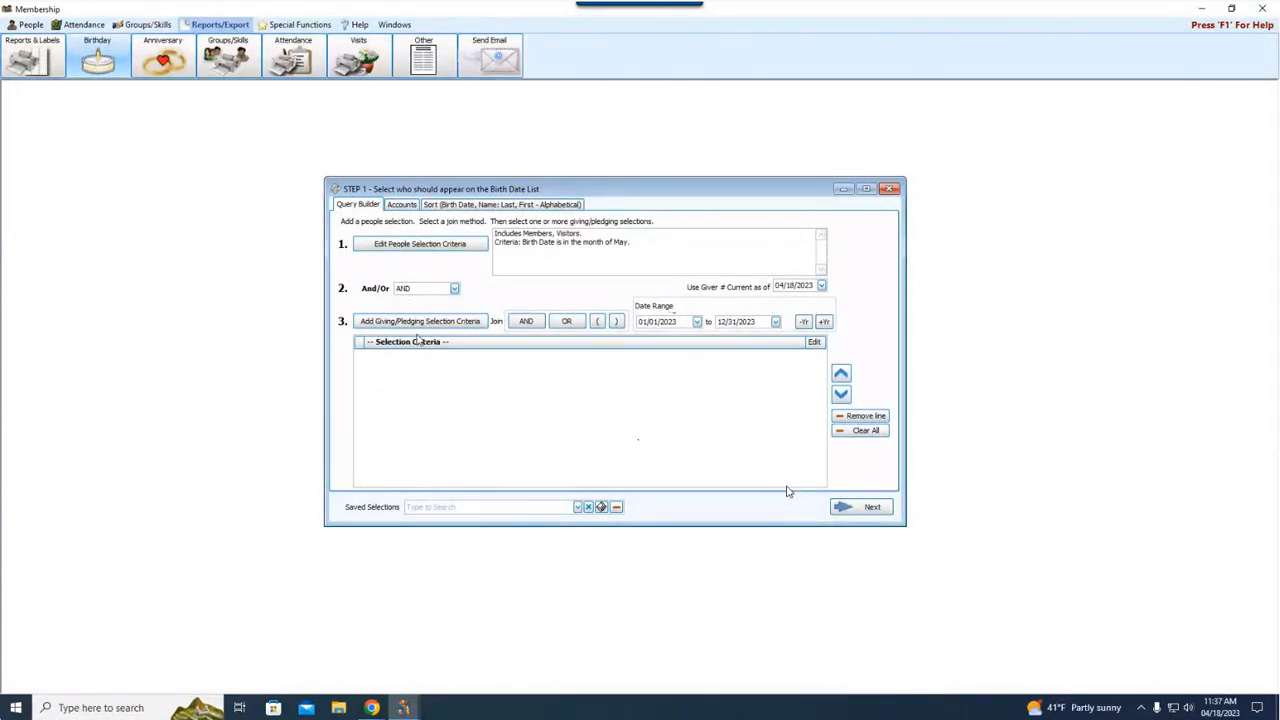
# Set the sort order for date fields to Month, Day only and preview the Birth Date List in the Basic layout
pyautogui.click(431, 205)
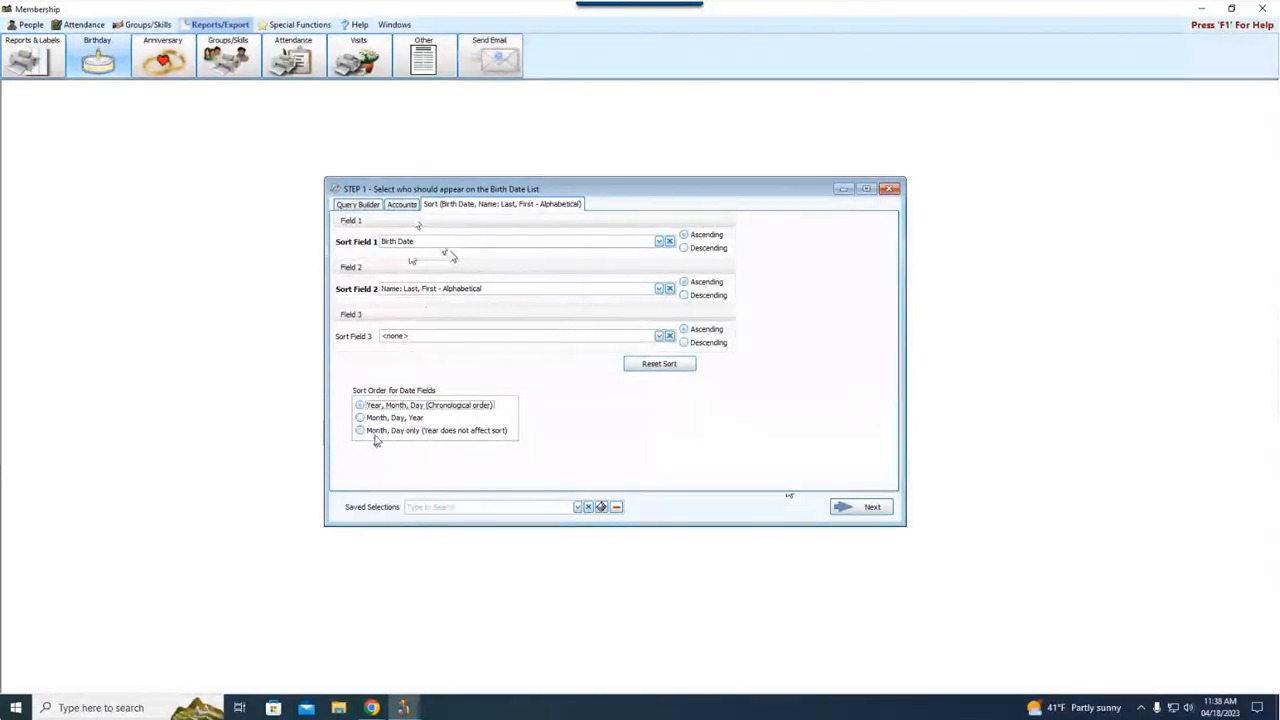
pyautogui.click(375, 436)
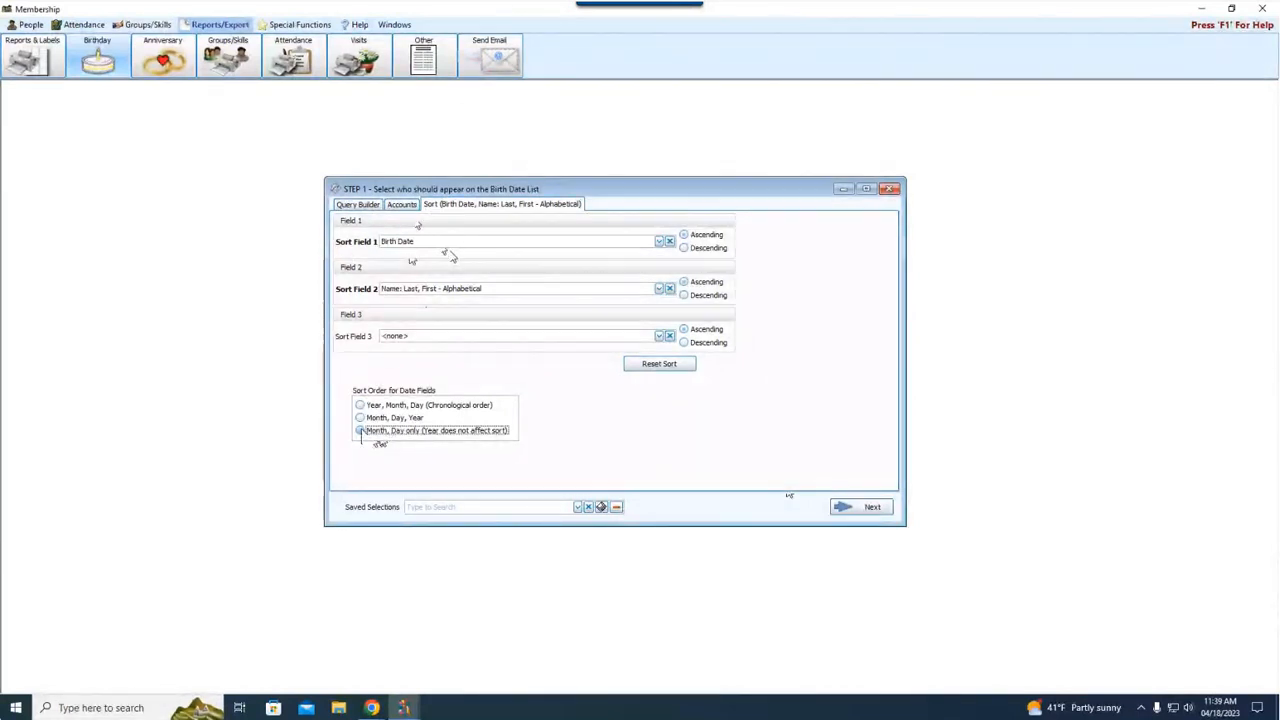
pyautogui.click(860, 512)
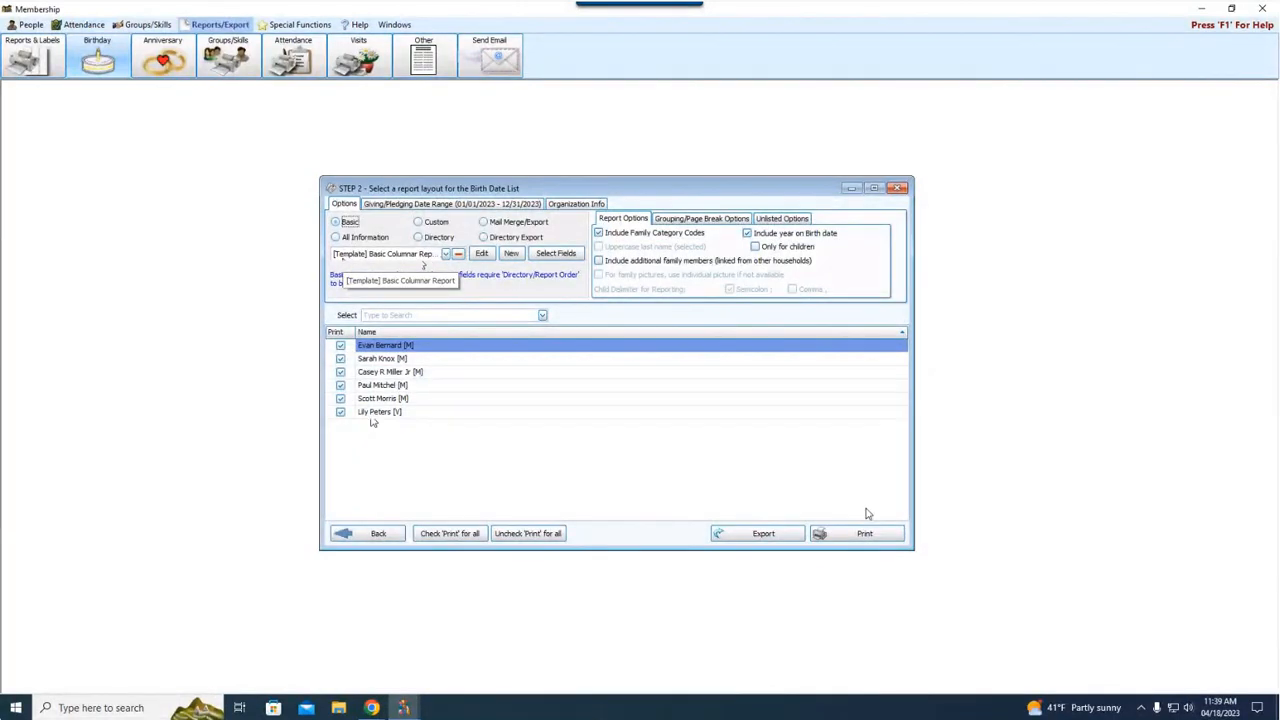
pyautogui.click(885, 537)
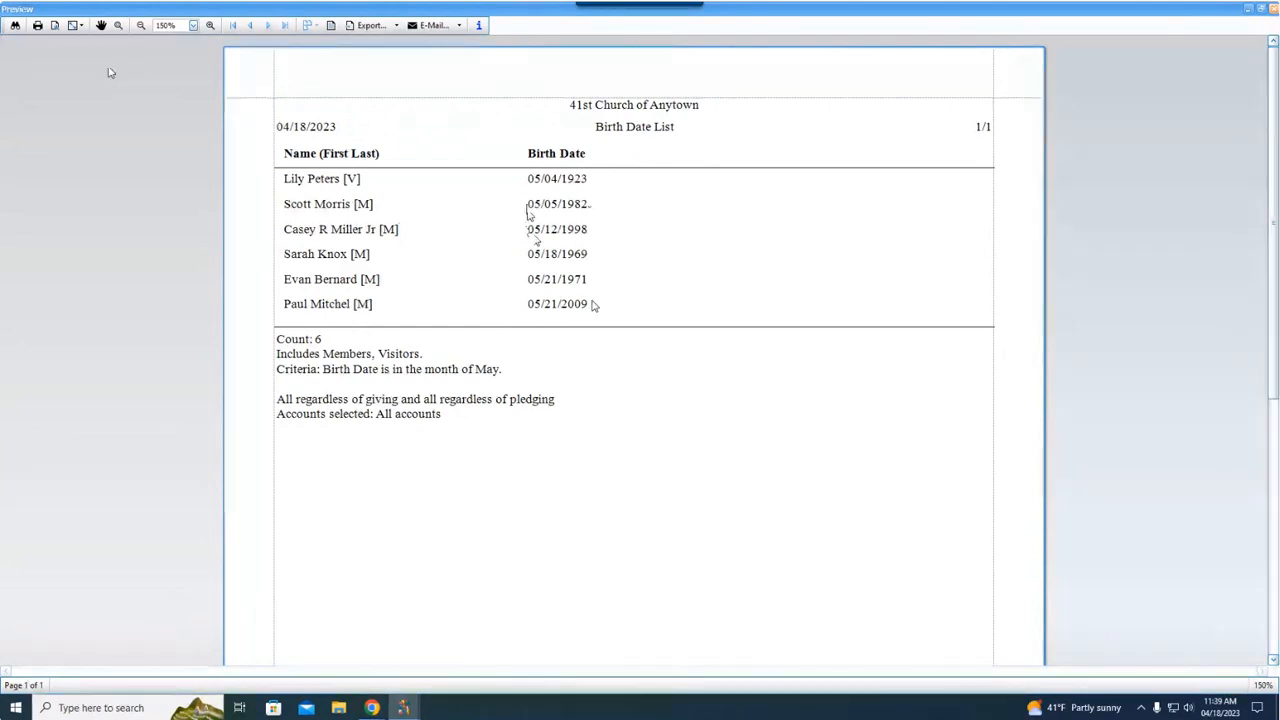
pyautogui.click(1273, 9)
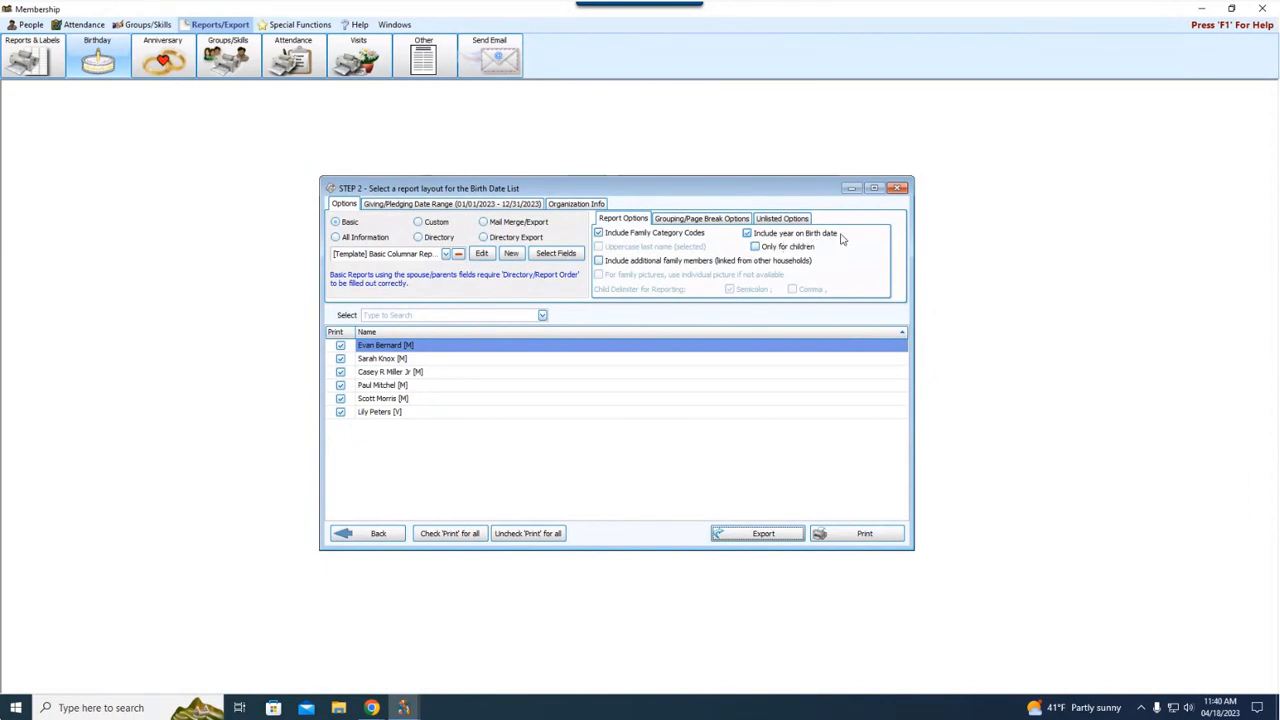
# Preview the list with the birth year included only for children, and turn that option back off
pyautogui.click(758, 248)
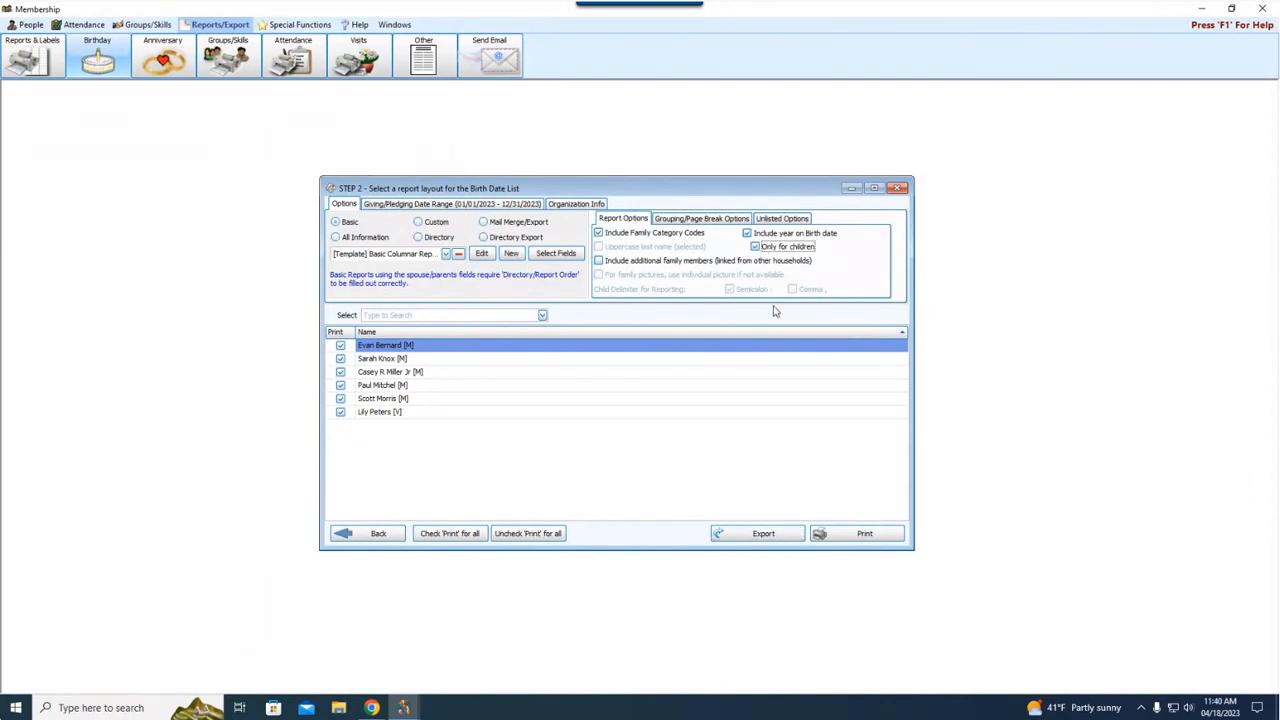
pyautogui.click(864, 534)
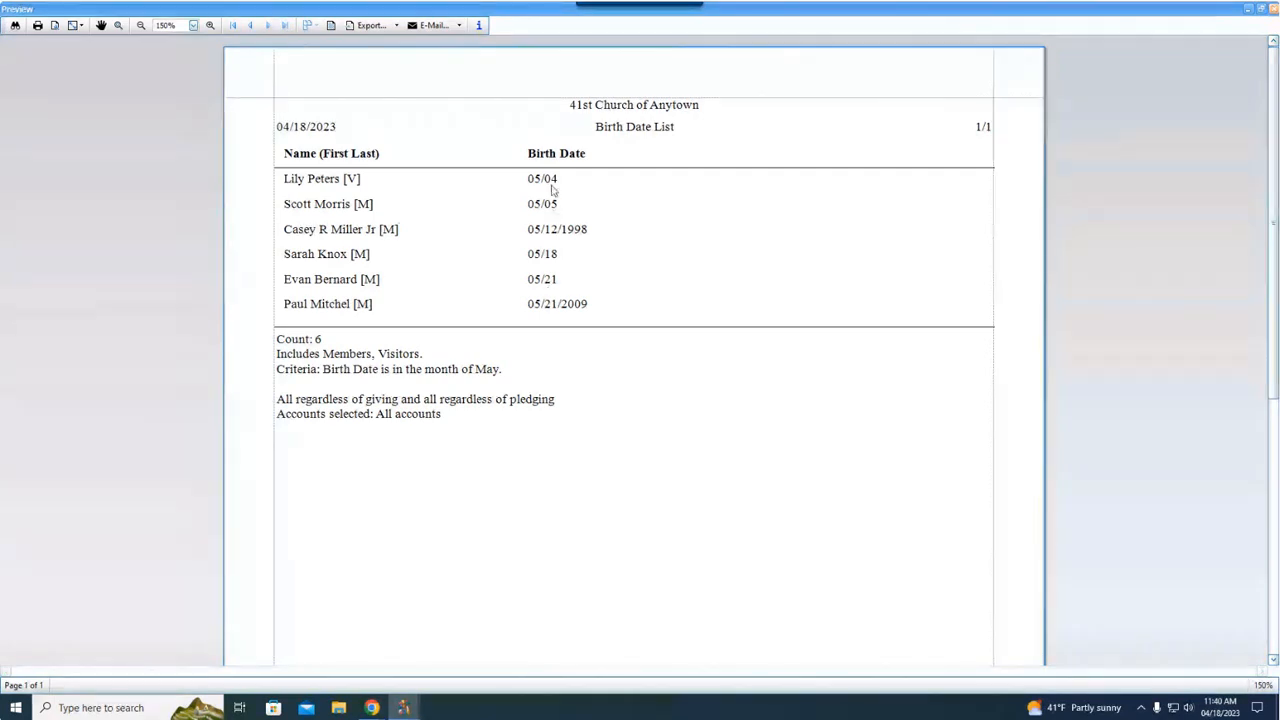
pyautogui.click(539, 287)
pyautogui.click(725, 362)
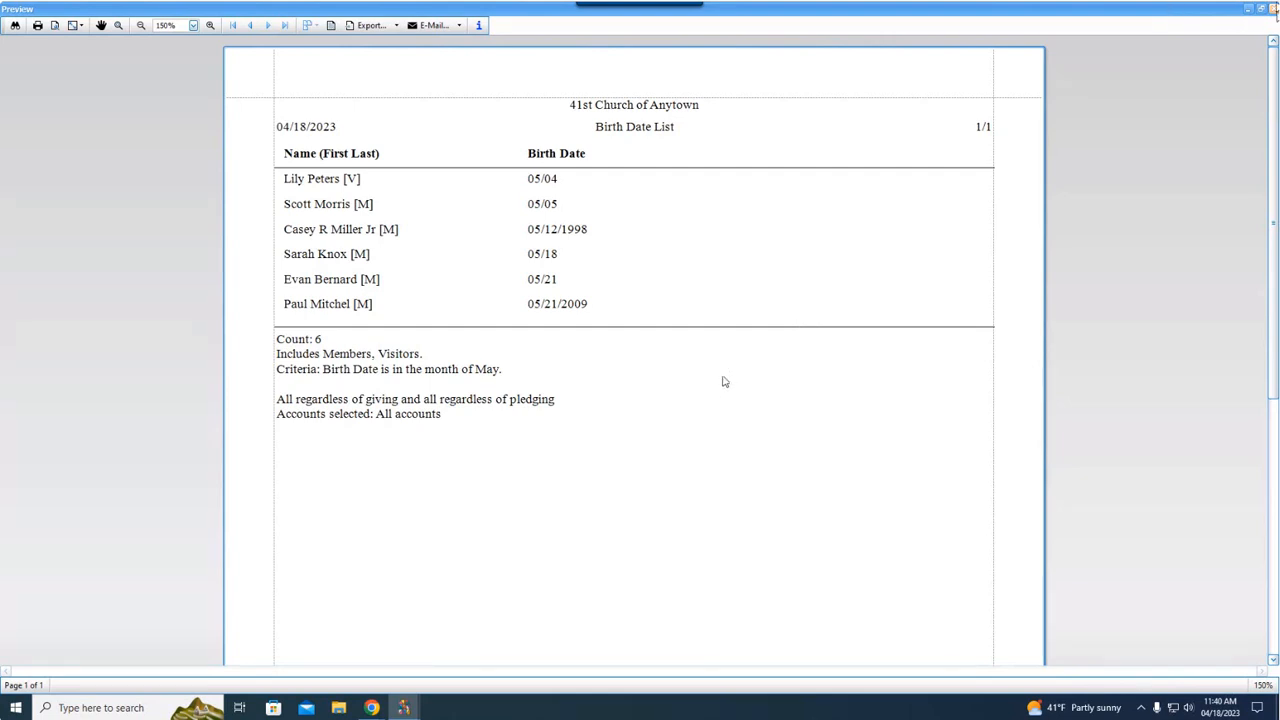
pyautogui.click(1273, 9)
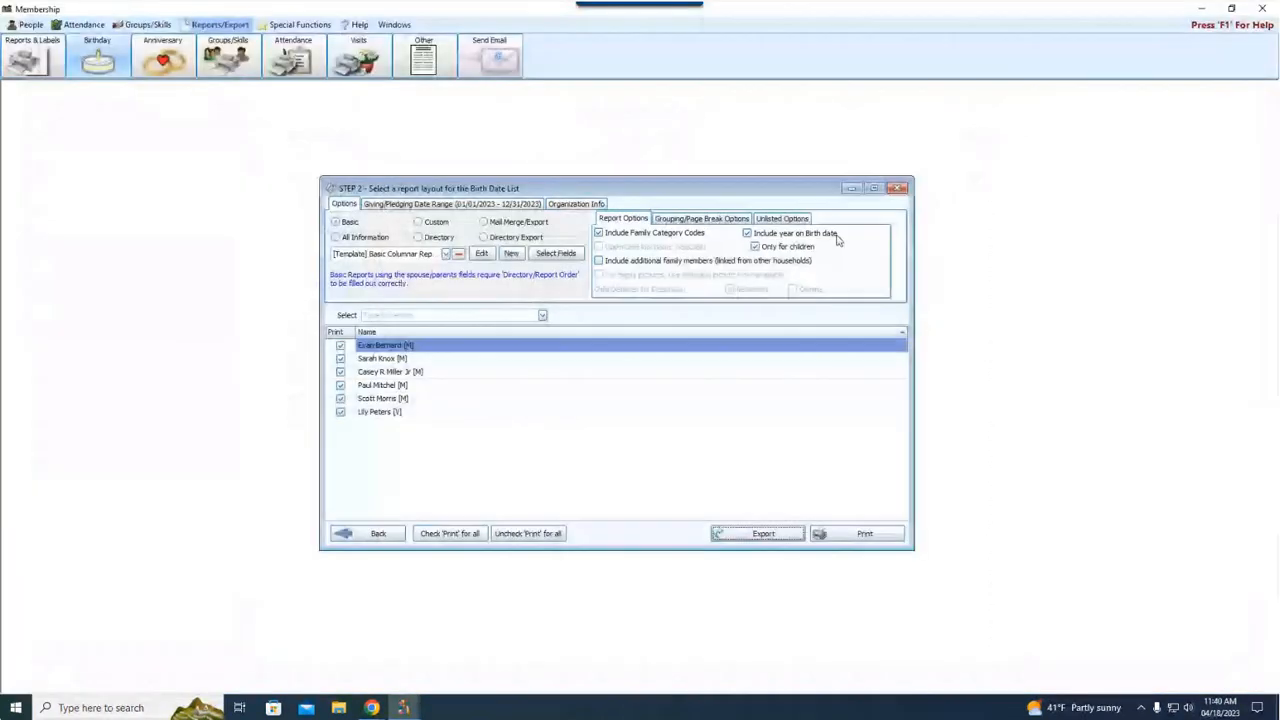
pyautogui.click(786, 247)
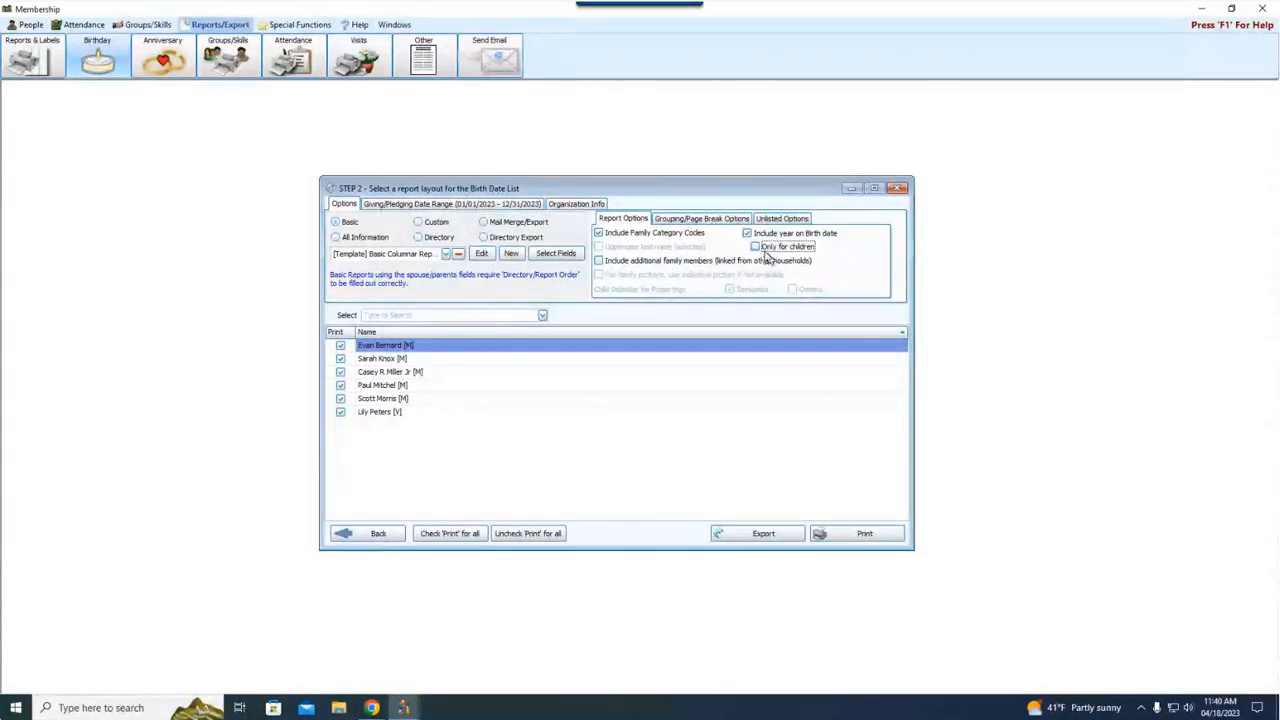
# Close the Birth Date List report and start a new Anniversary report of the Reports/Directory/Export type
pyautogui.click(897, 189)
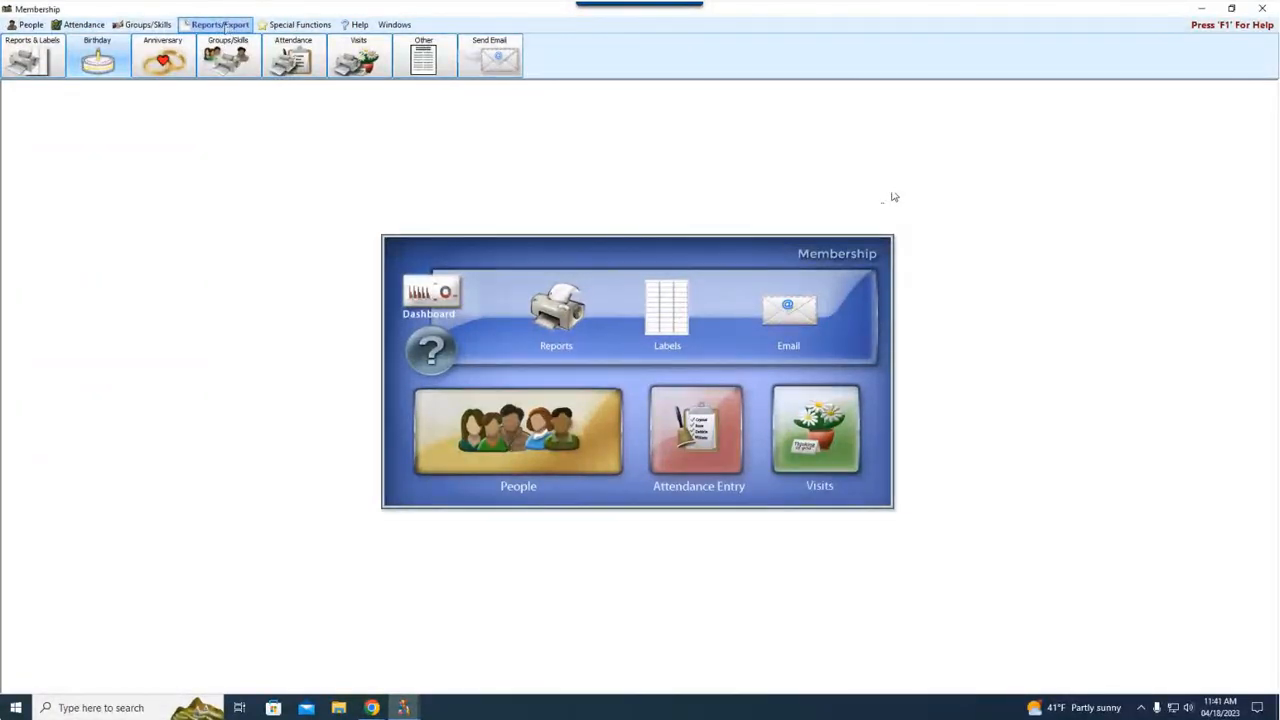
pyautogui.click(165, 60)
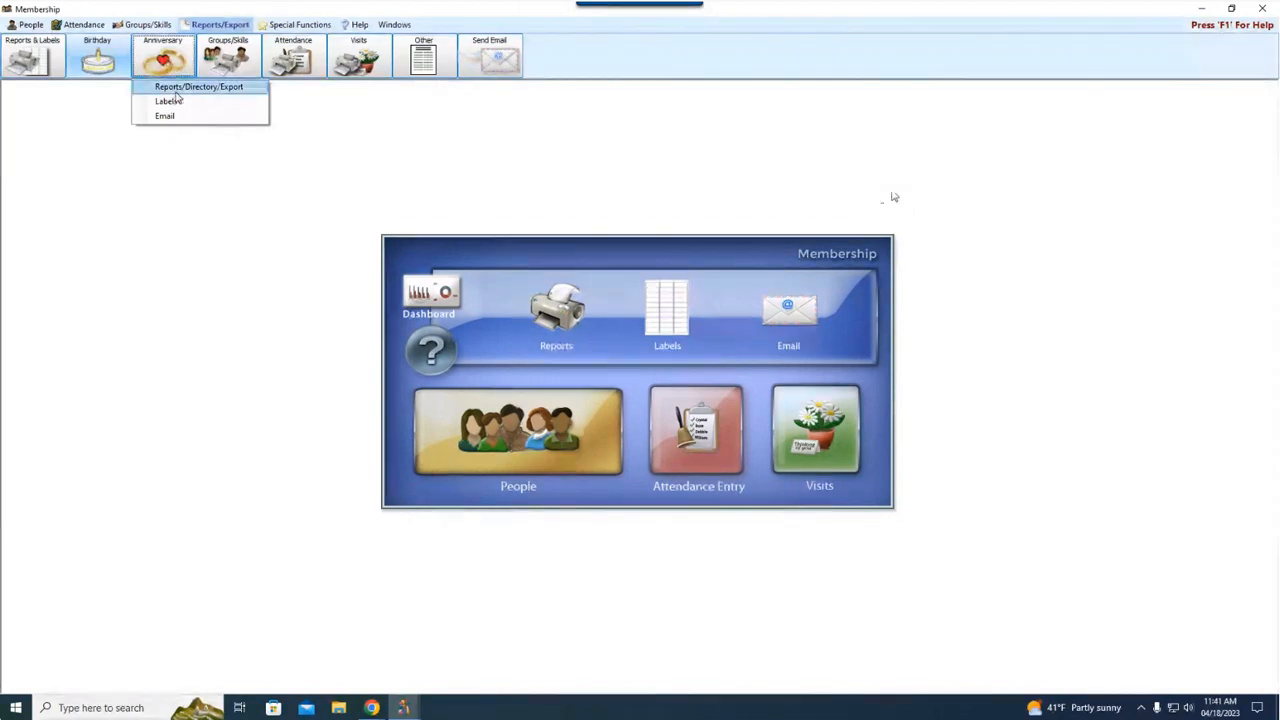
pyautogui.click(175, 92)
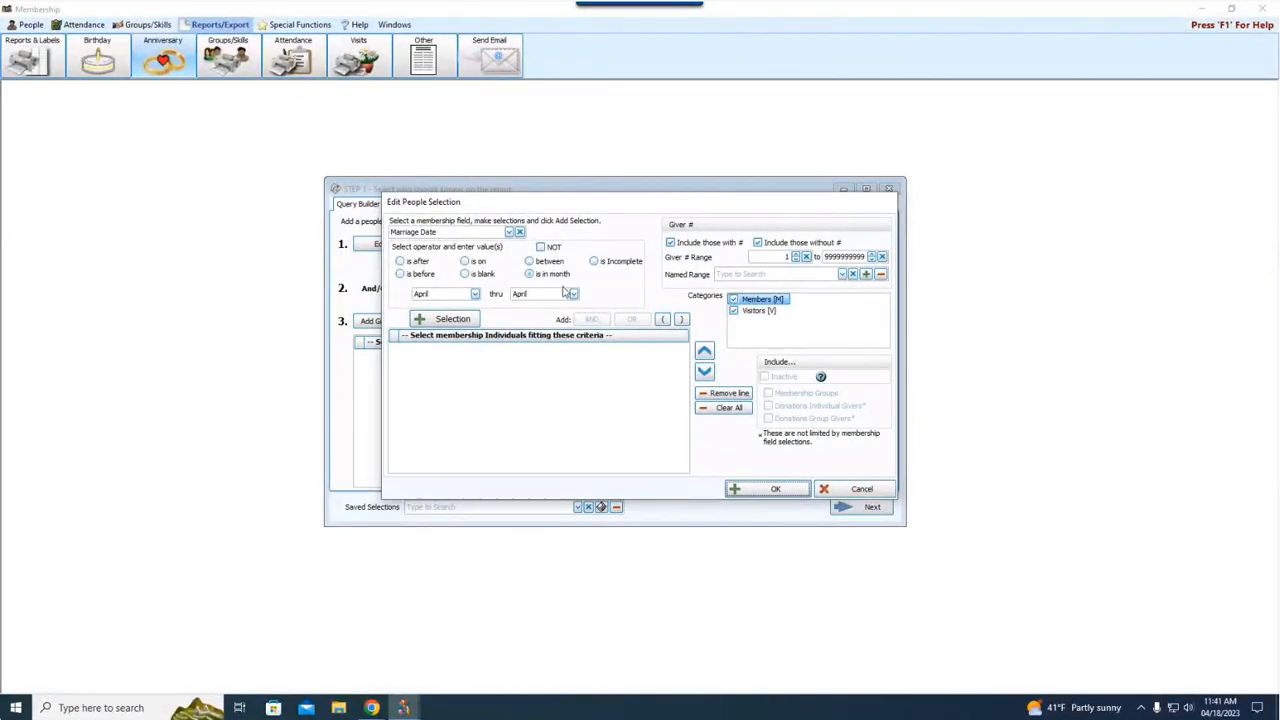
# Add a Marriage Date criterion "is in month" for May thru May and accept the people selection
pyautogui.click(475, 294)
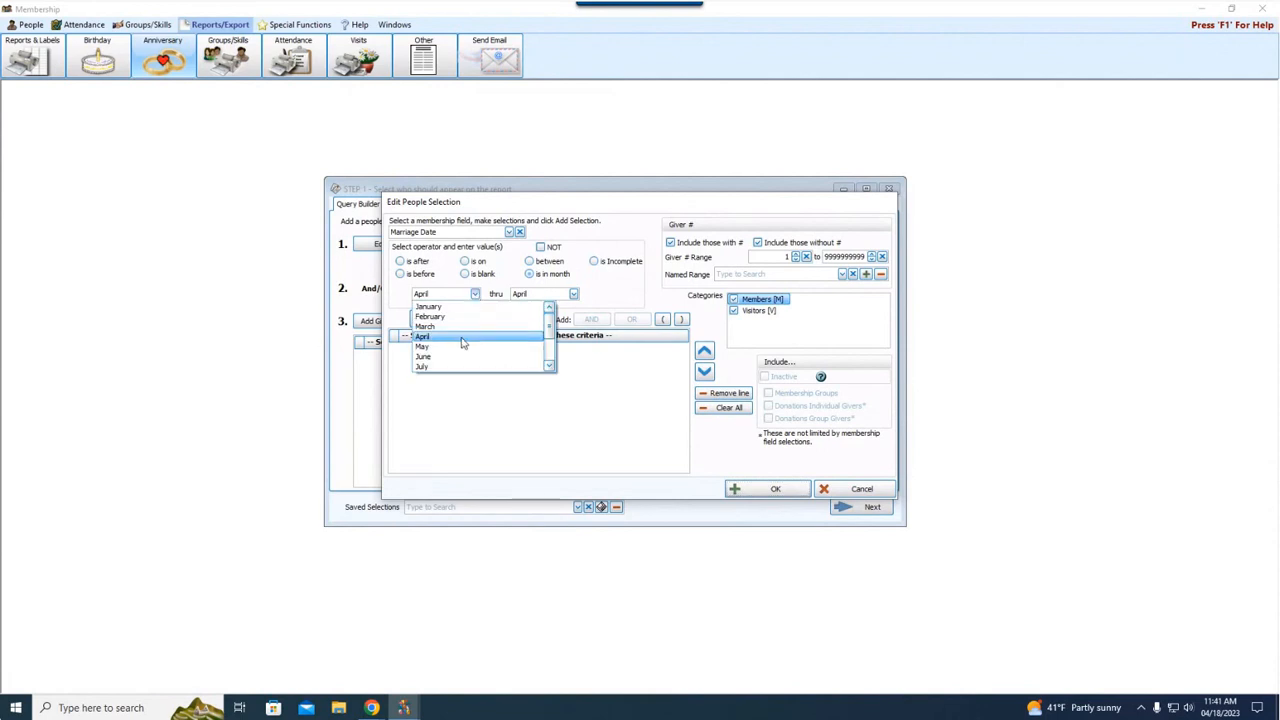
pyautogui.click(462, 346)
pyautogui.click(573, 294)
pyautogui.click(568, 346)
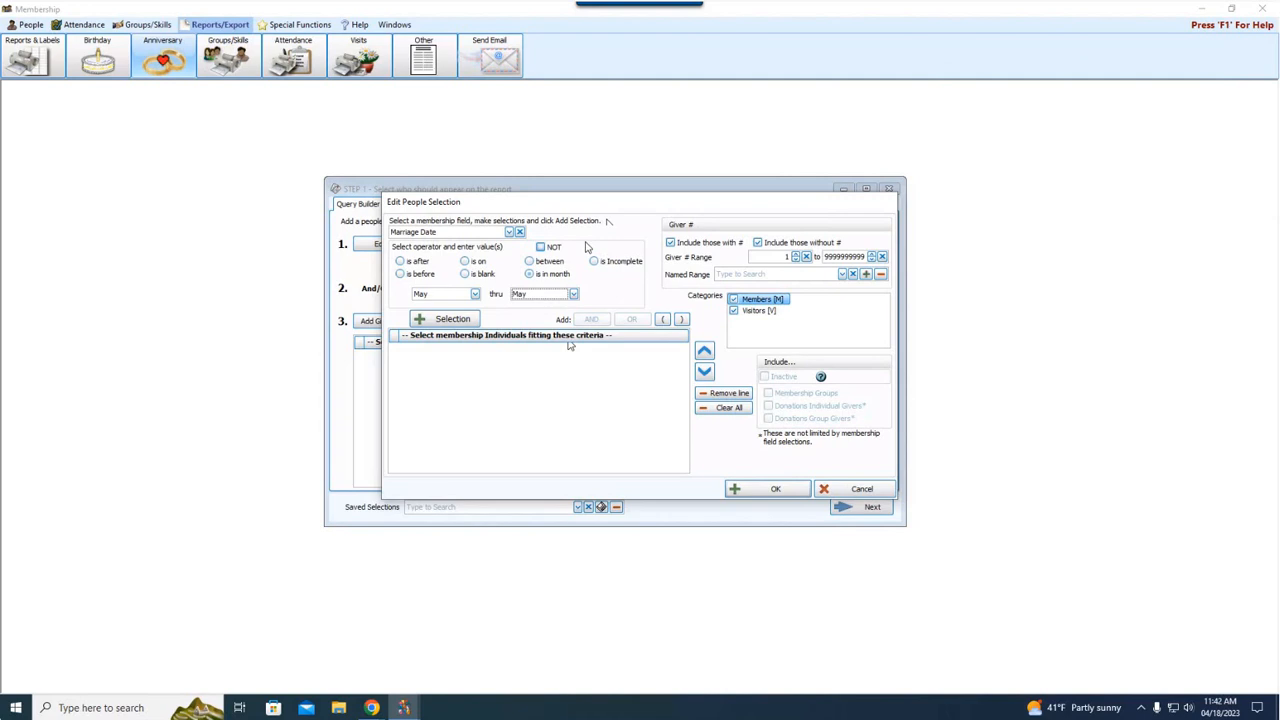
pyautogui.click(453, 320)
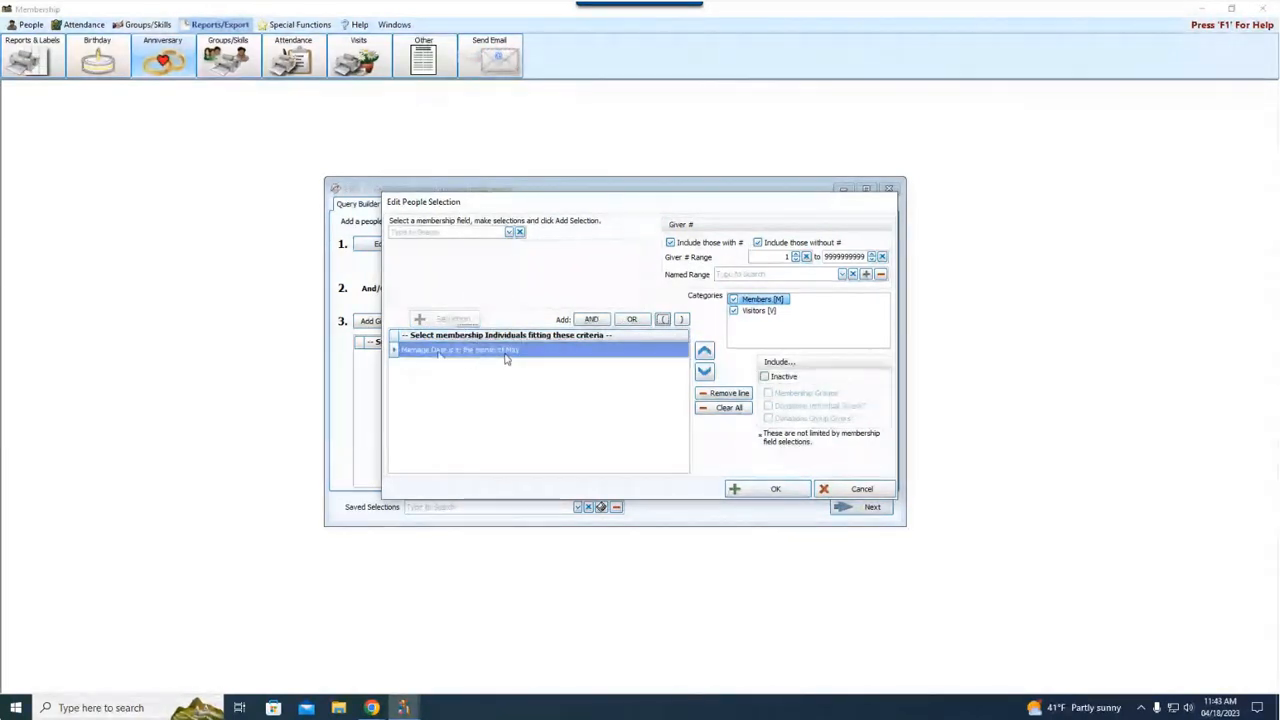
pyautogui.click(750, 490)
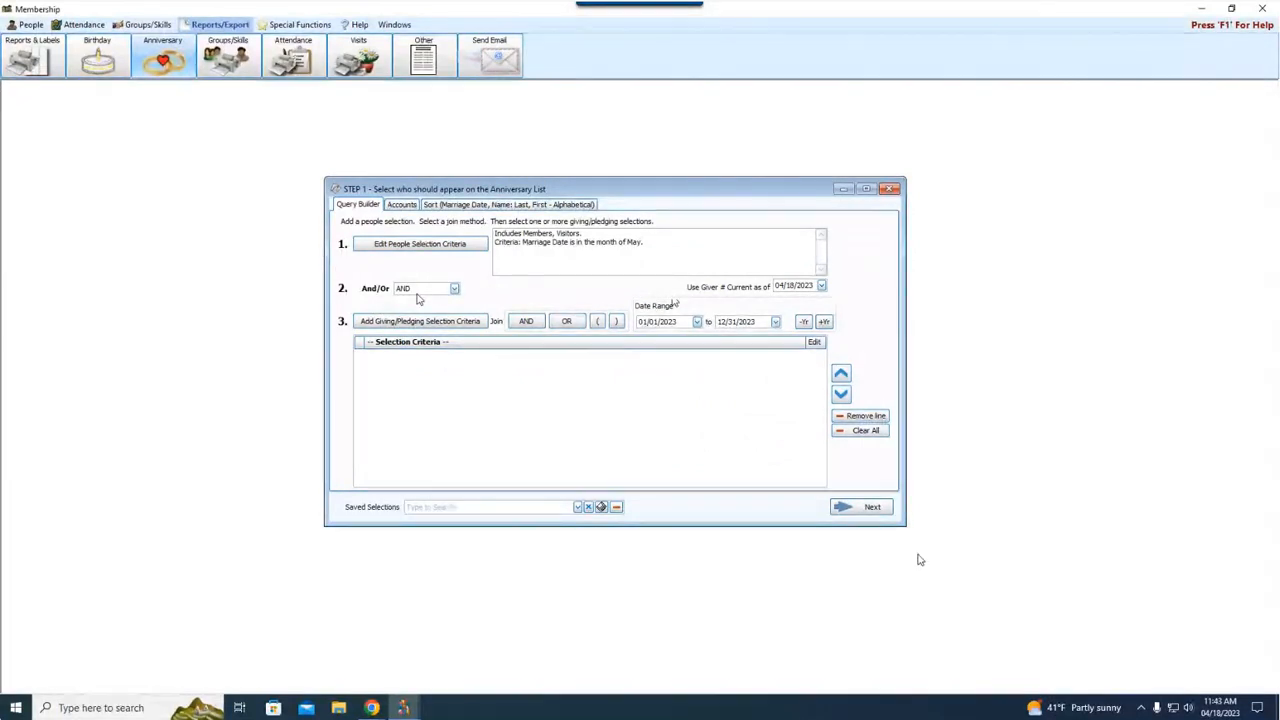
# Set the sort order for date fields to Month, Day only and print the Anniversary List in the Basic layout
pyautogui.click(441, 202)
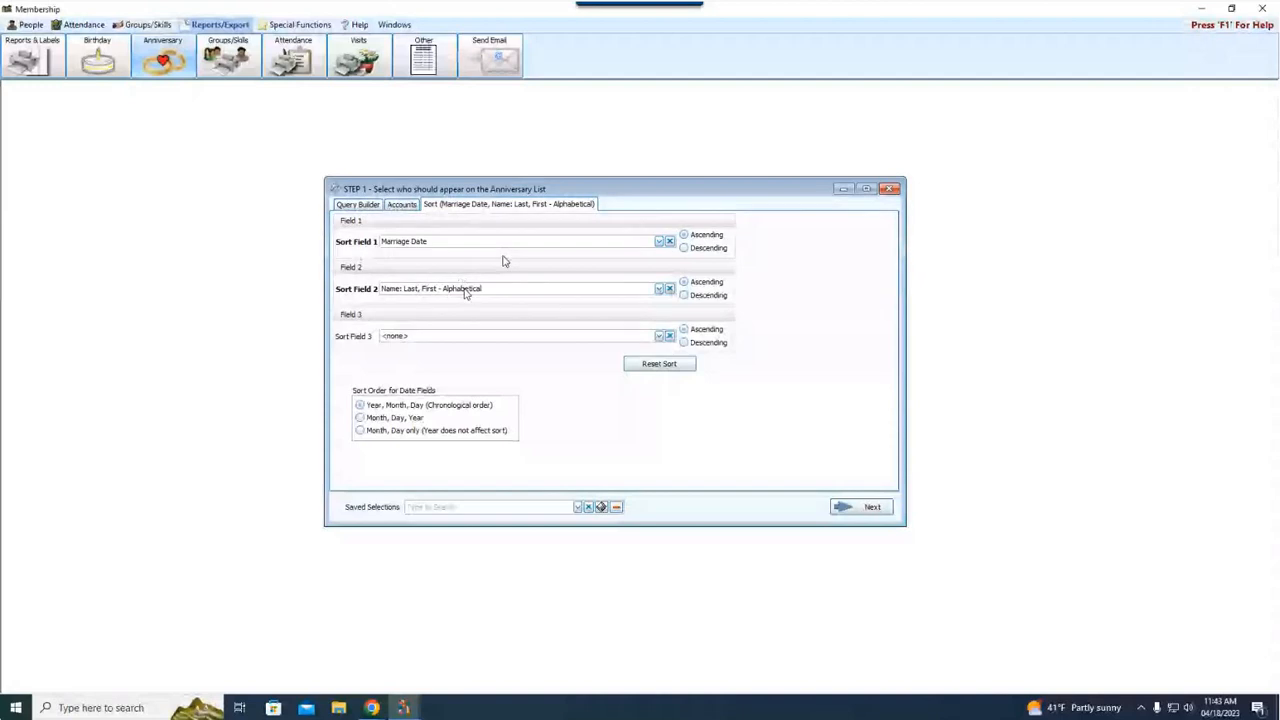
pyautogui.click(360, 431)
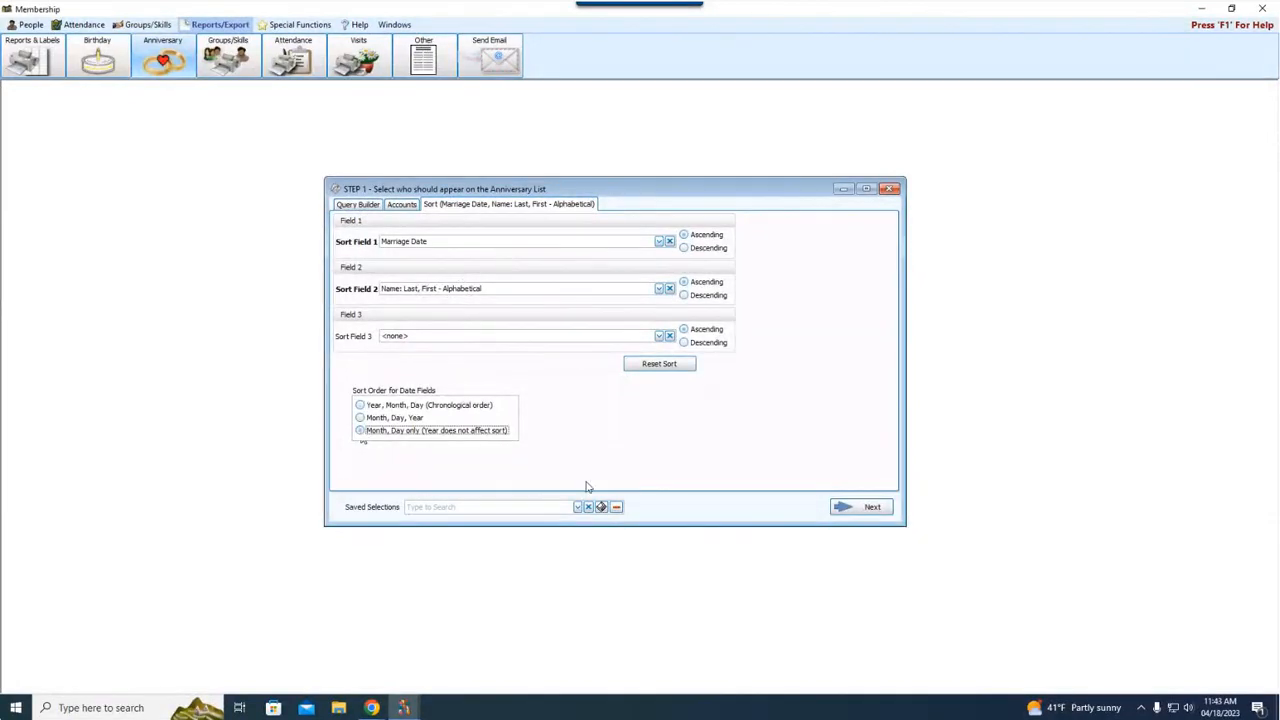
pyautogui.click(870, 507)
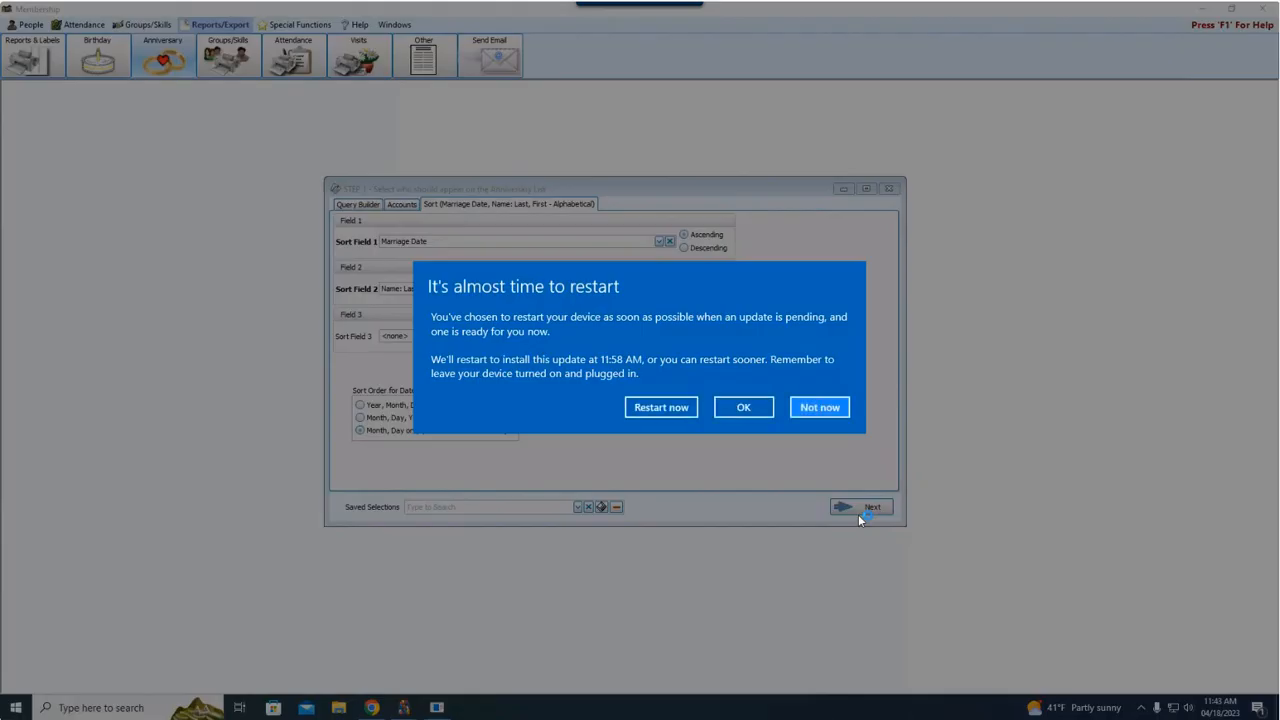
pyautogui.click(832, 412)
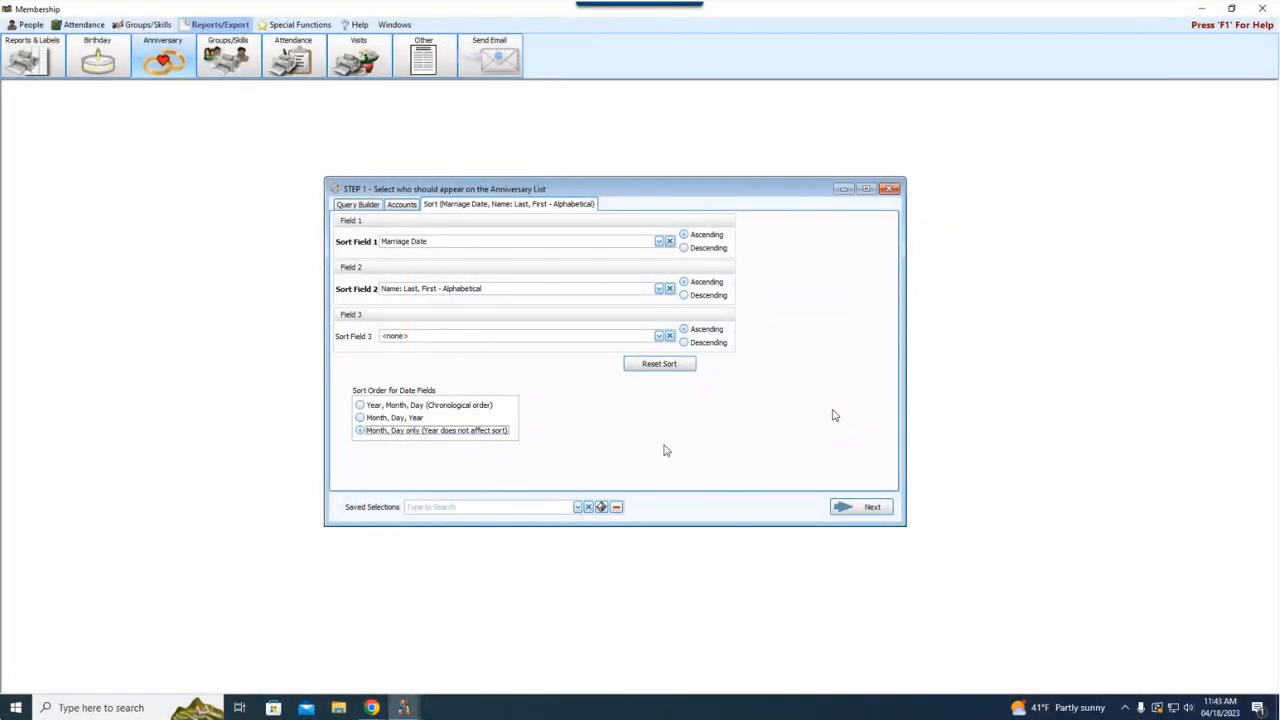
pyautogui.click(872, 508)
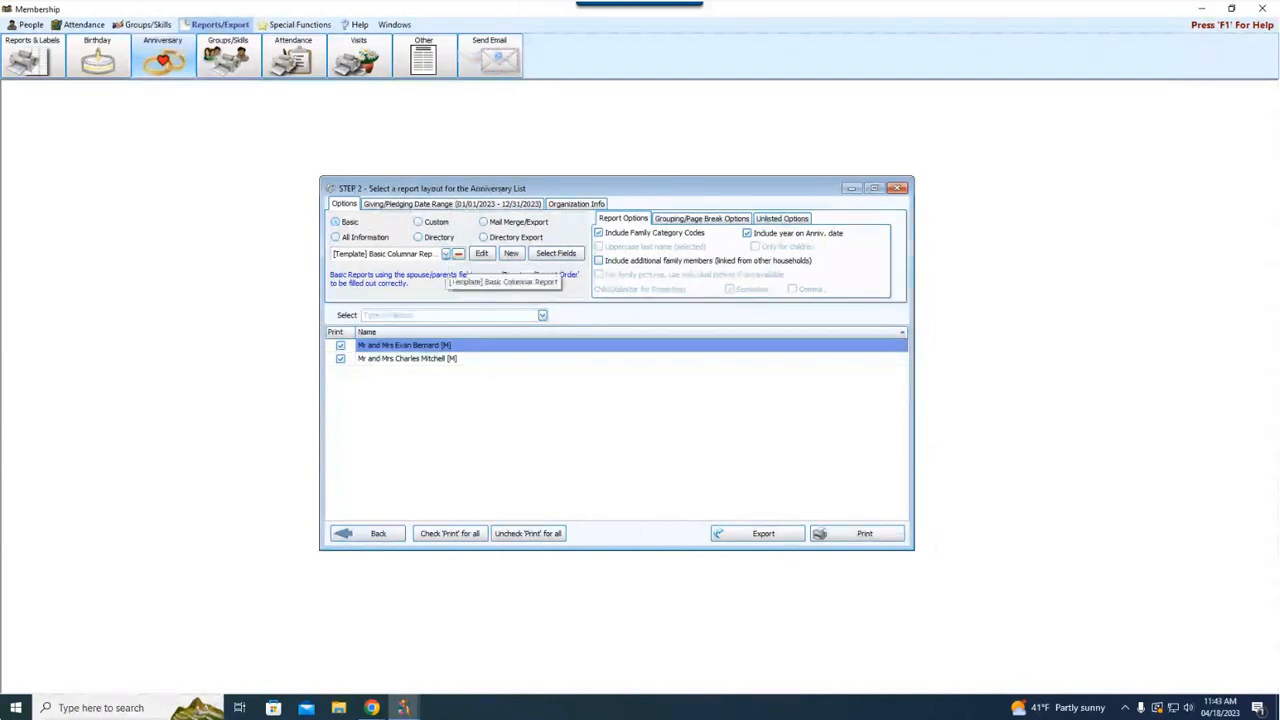
pyautogui.click(877, 534)
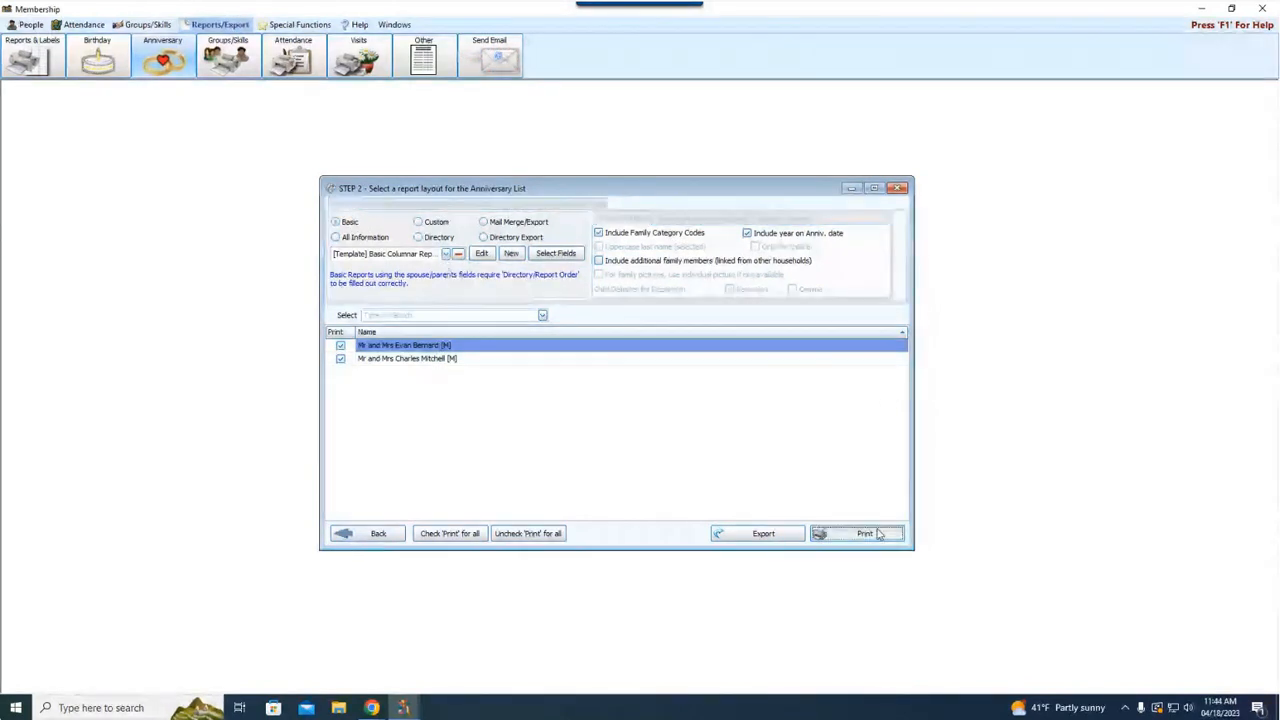